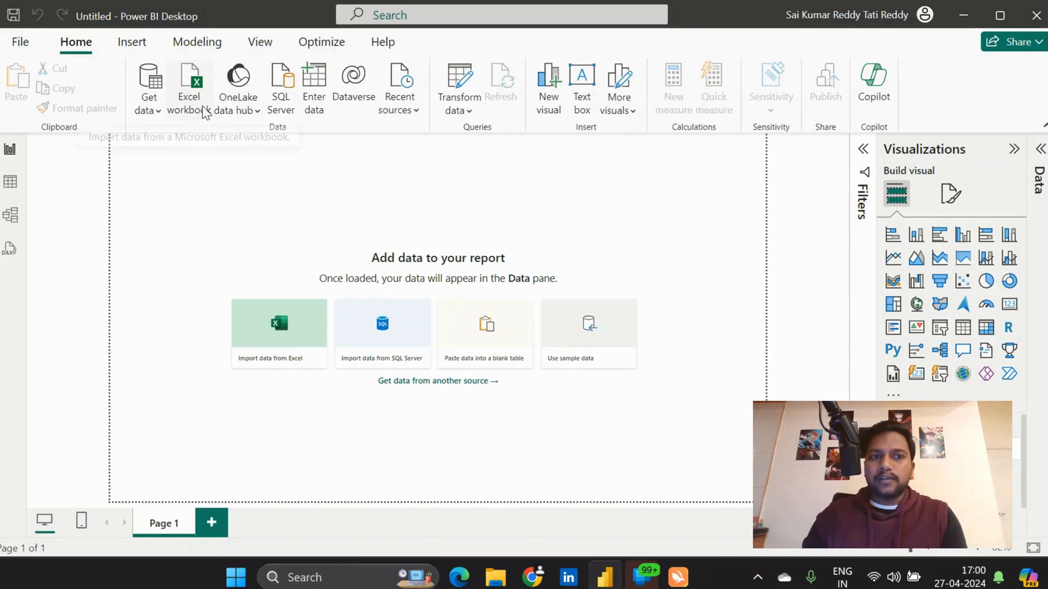
- Open the Superstore_2024 Excel workbook as the report's data source
click(161, 111)
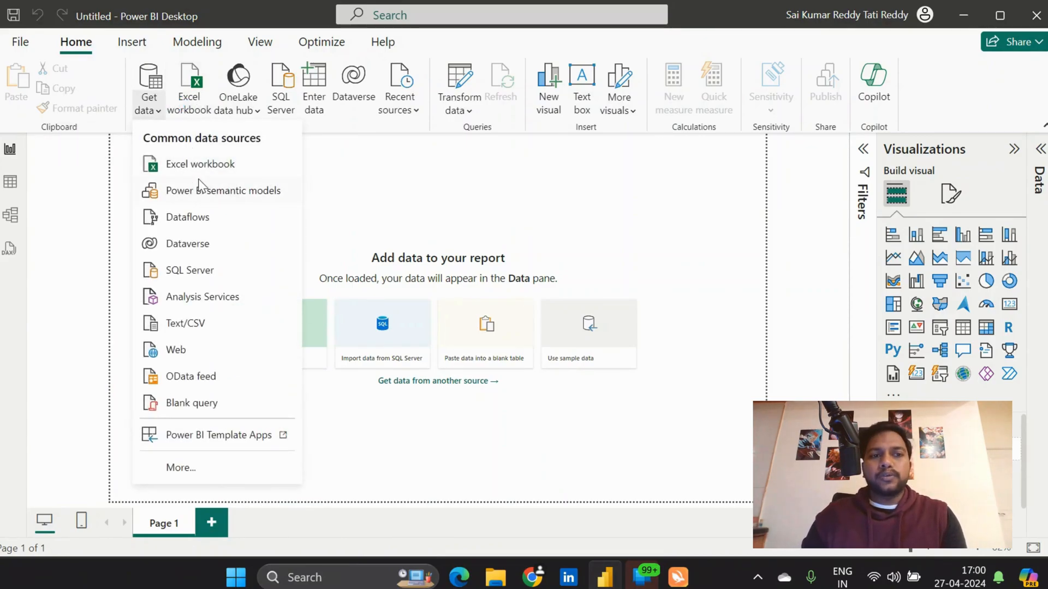
click(221, 165)
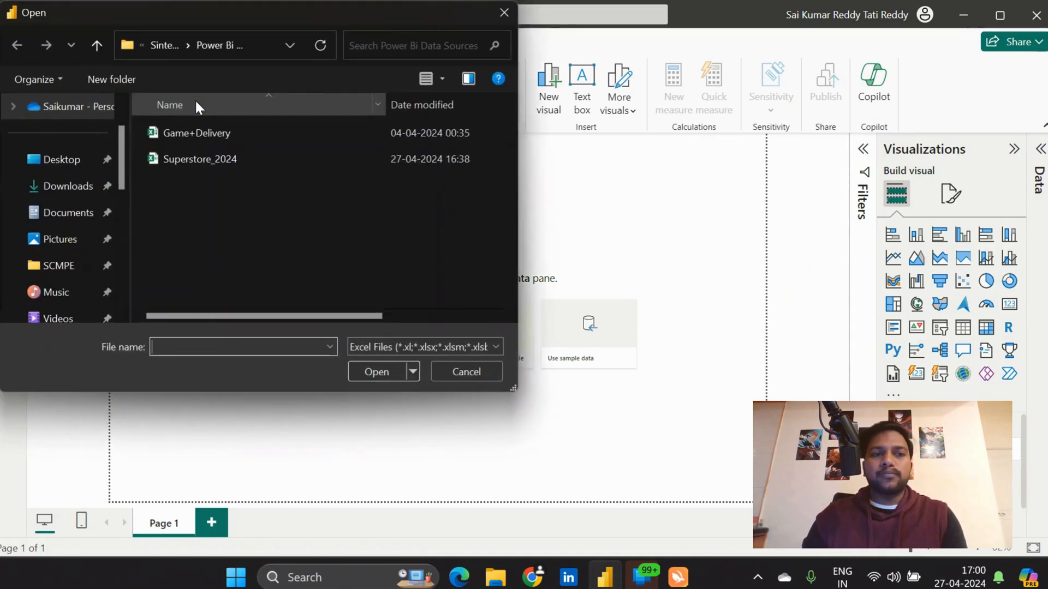
double_click(235, 166)
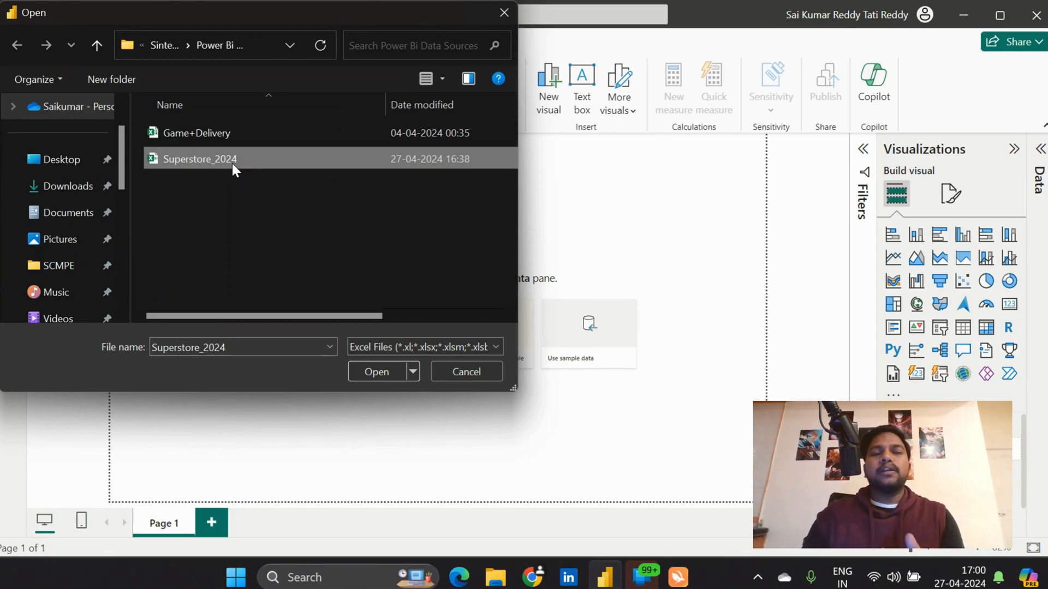
click(376, 373)
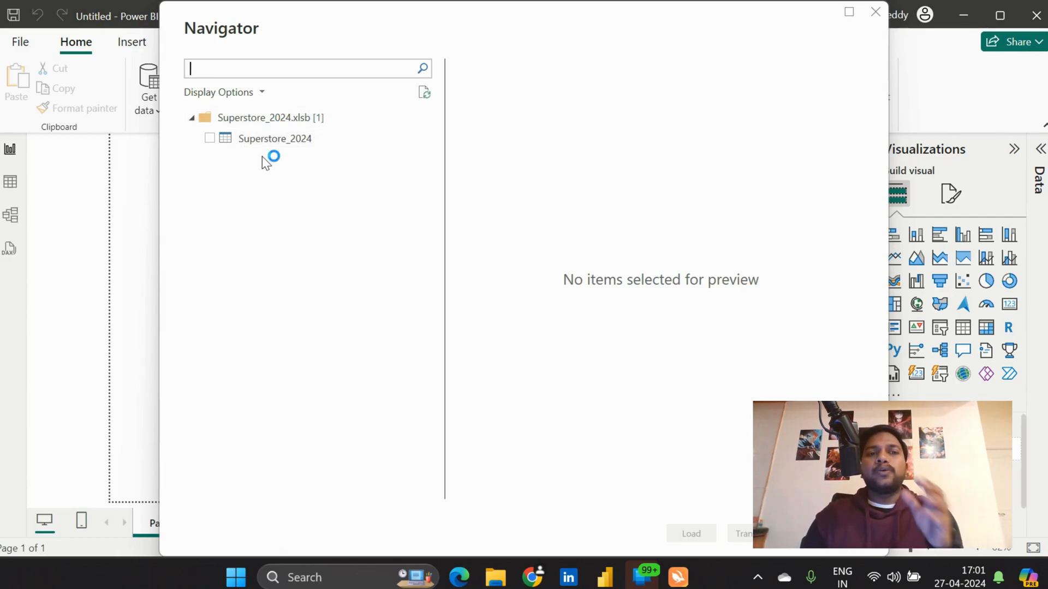
- Select the Superstore_2024 table, preview its columns, and open it for transformation in the Power Query Editor
click(210, 139)
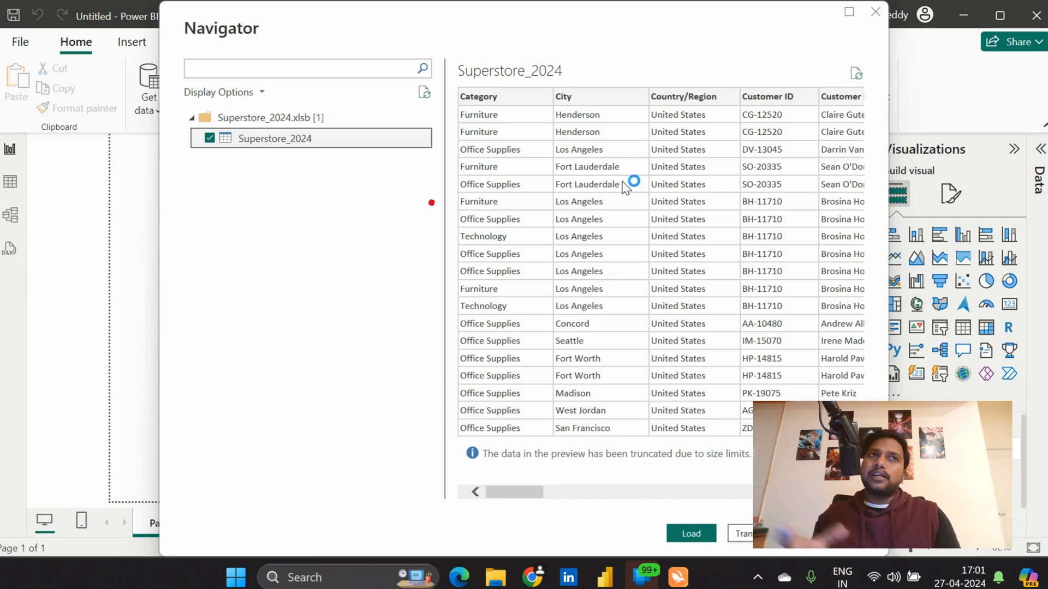
scroll(626, 186, right, 10)
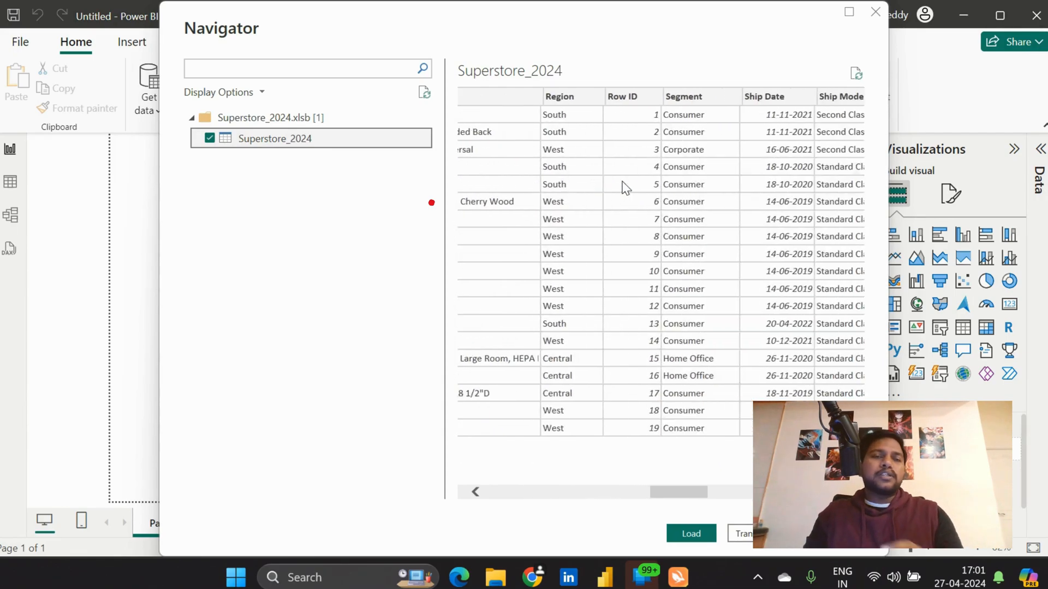
scroll(626, 186, right, 15)
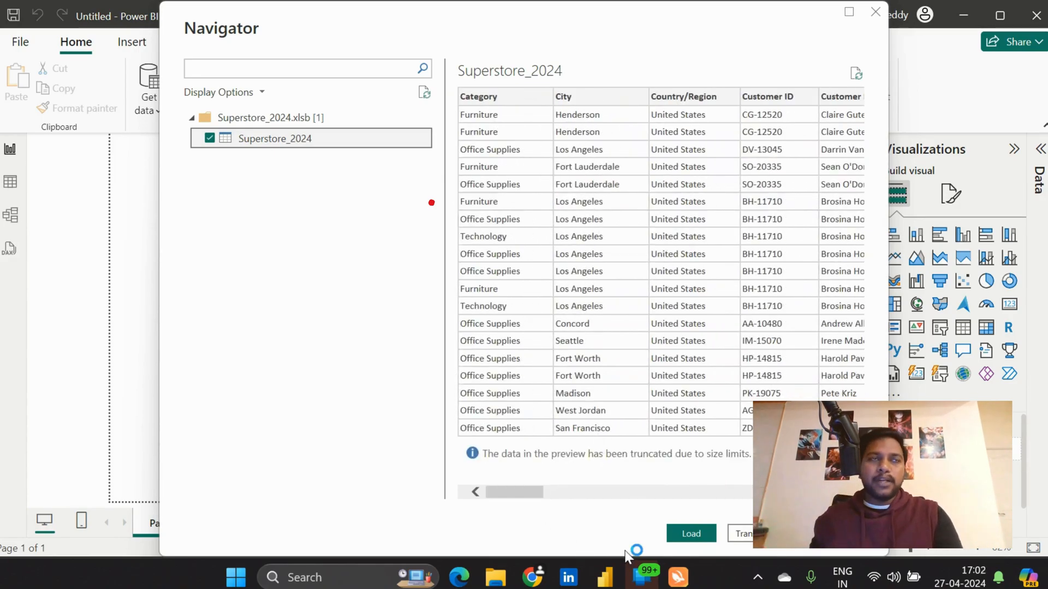
click(687, 535)
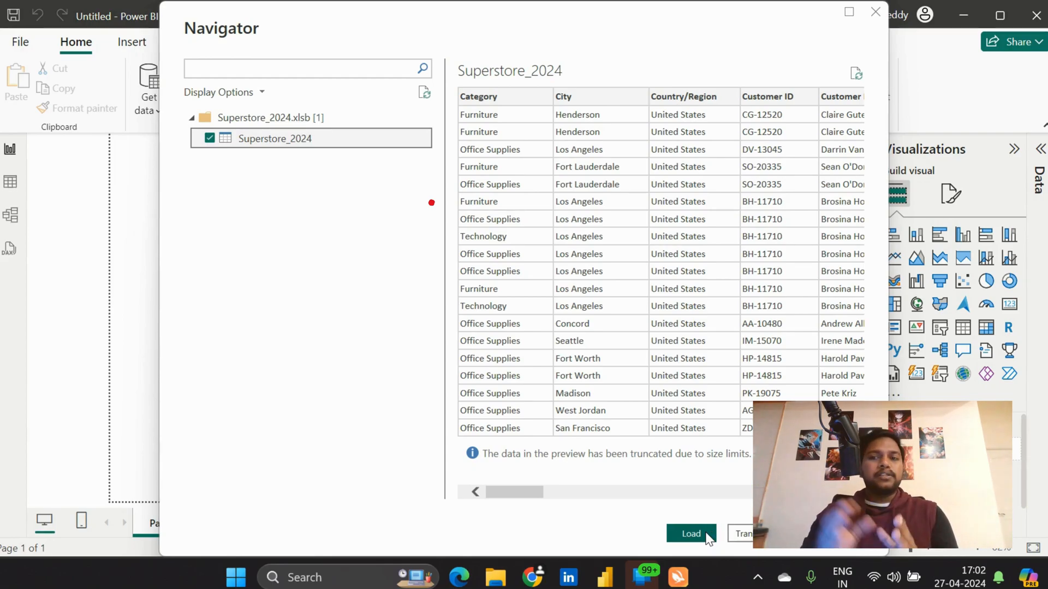
click(708, 536)
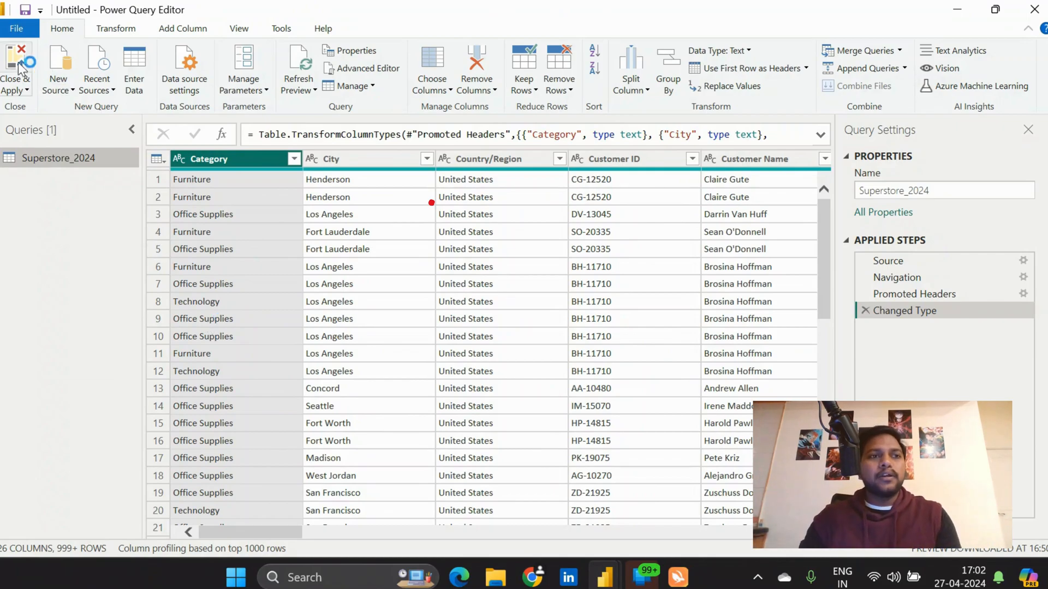
click(12, 29)
click(70, 34)
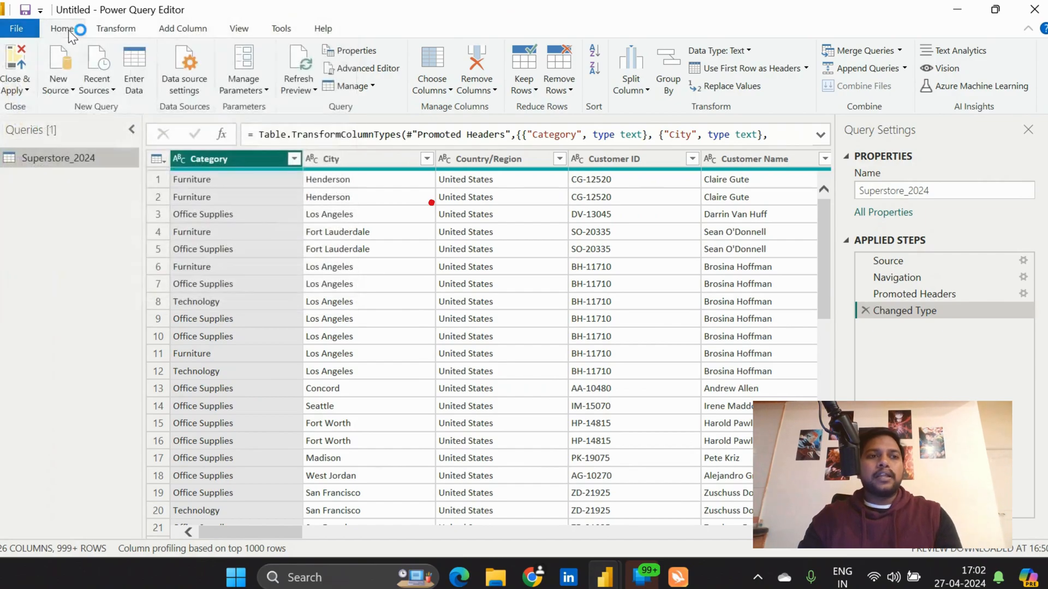
click(128, 29)
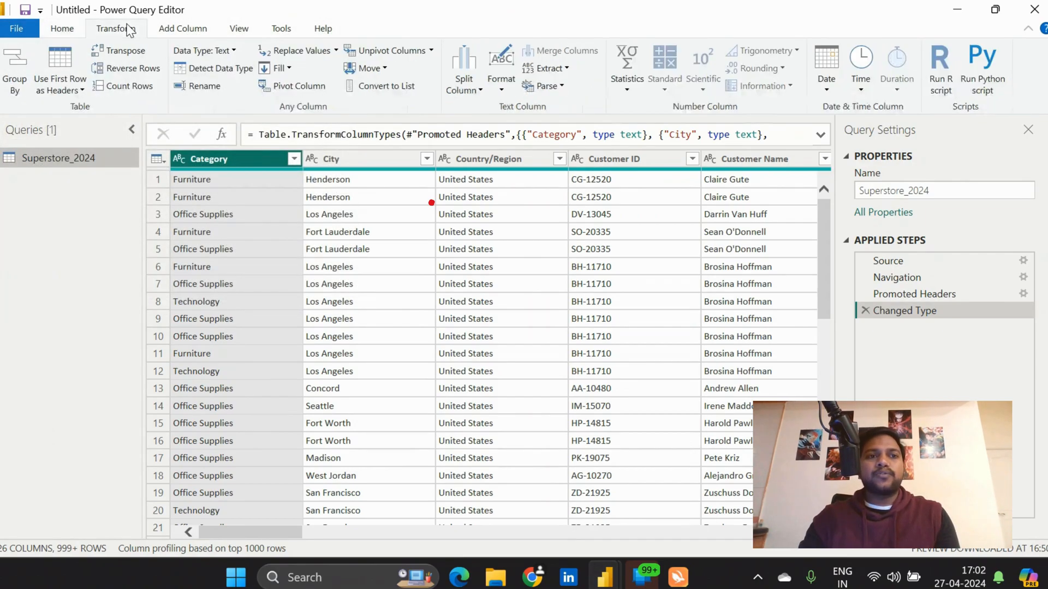
click(183, 30)
click(240, 33)
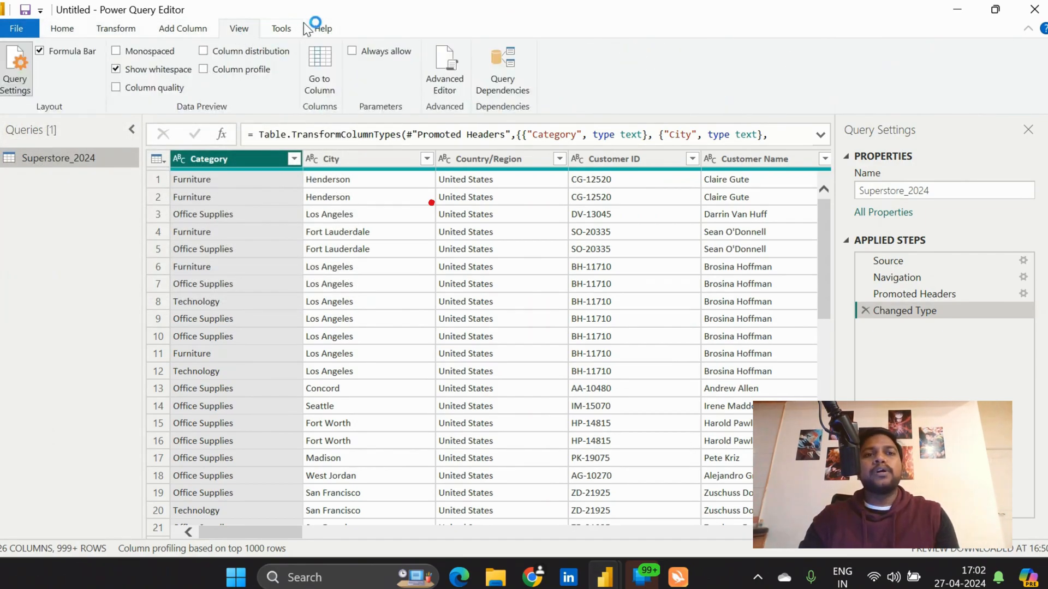
click(280, 29)
click(323, 34)
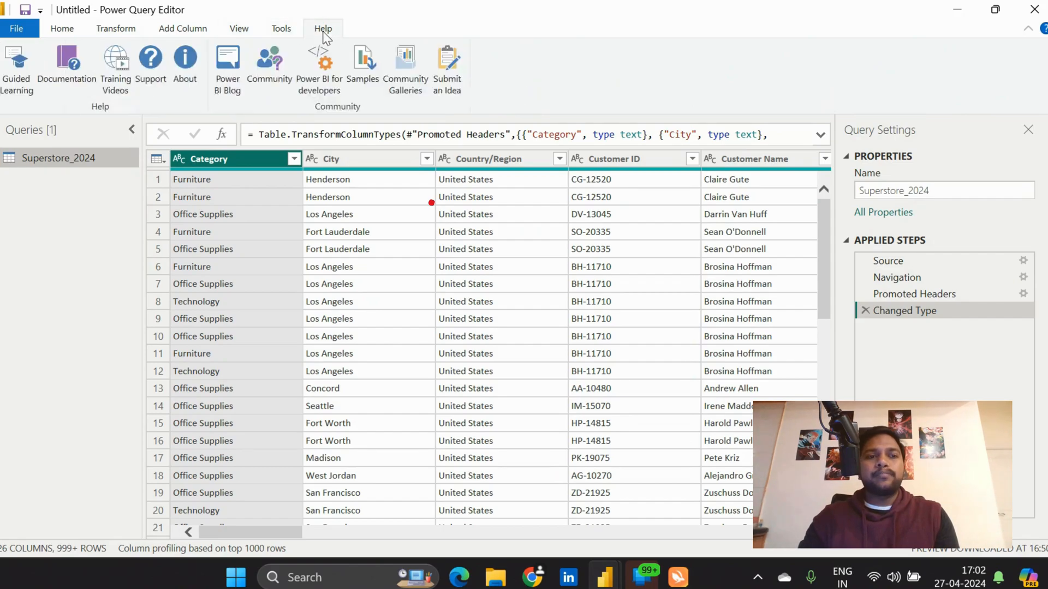
click(76, 37)
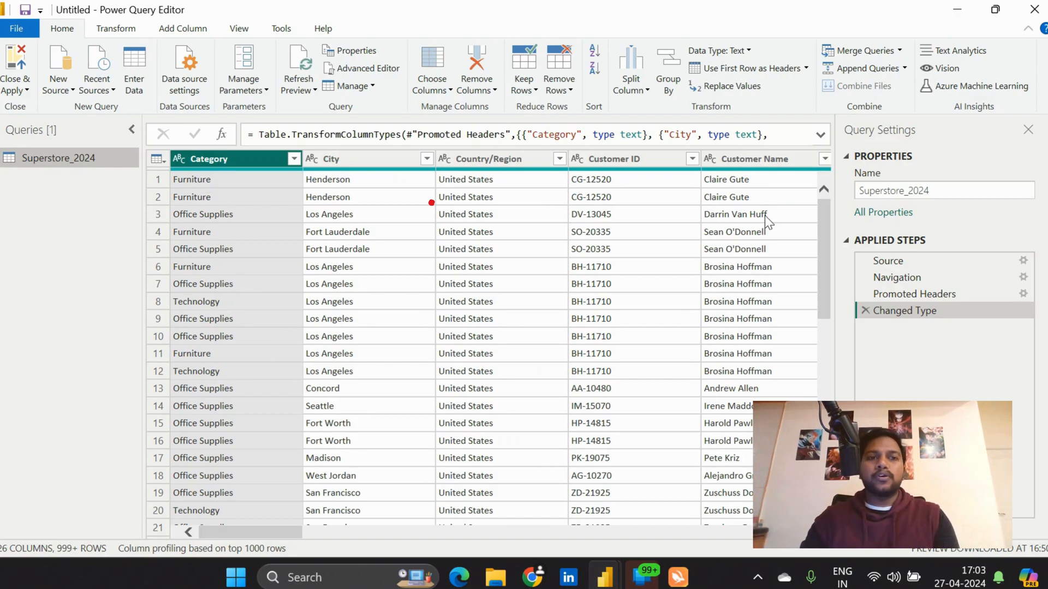
- Review the Superstore_2024 query's columns and examine the full formula of its Source step
scroll(370, 408, right, 5)
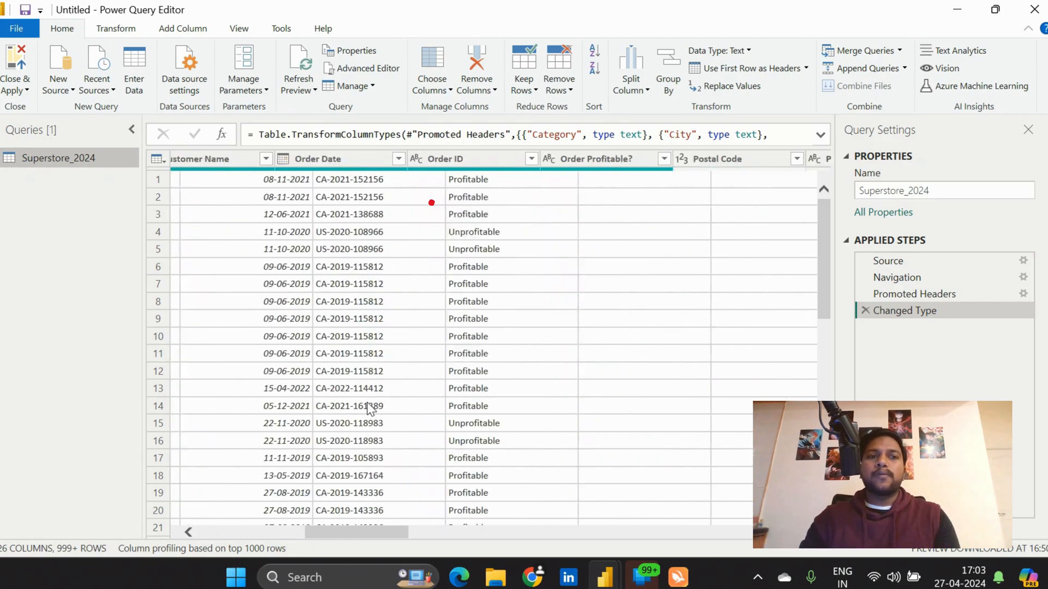
scroll(370, 408, right, 10)
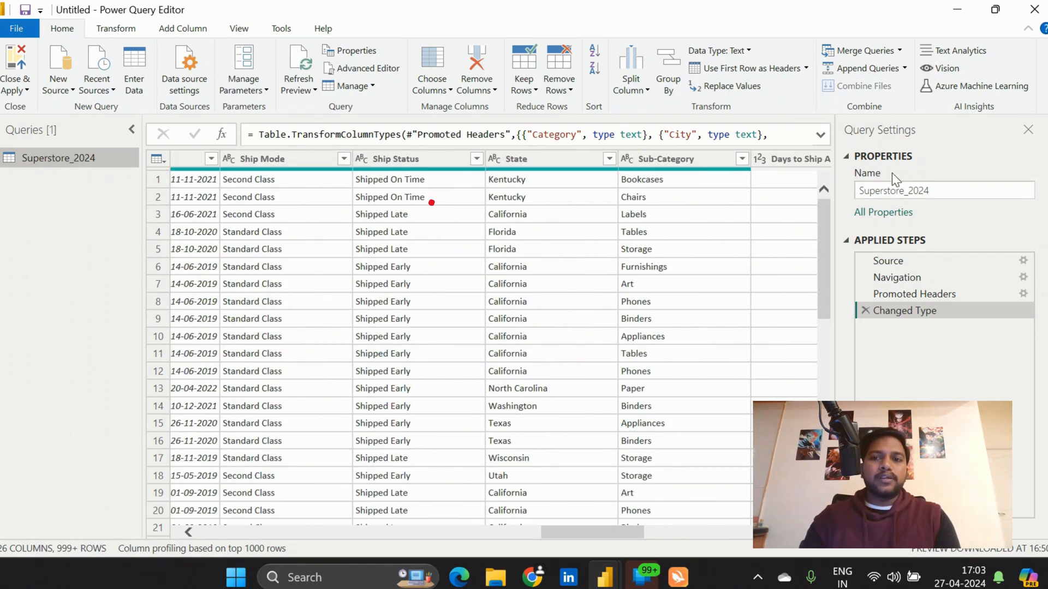
click(922, 192)
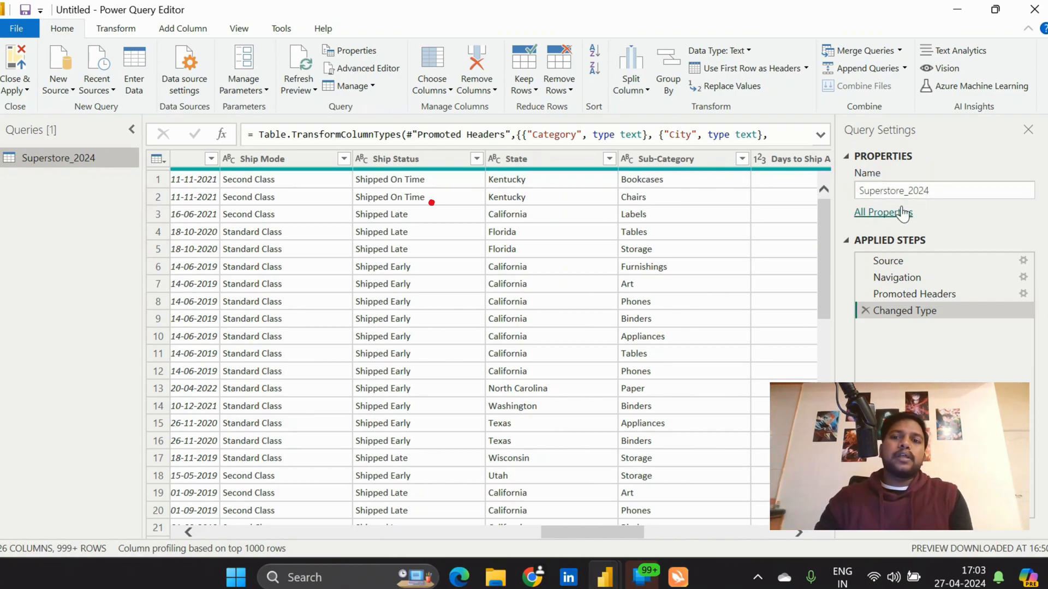
click(910, 263)
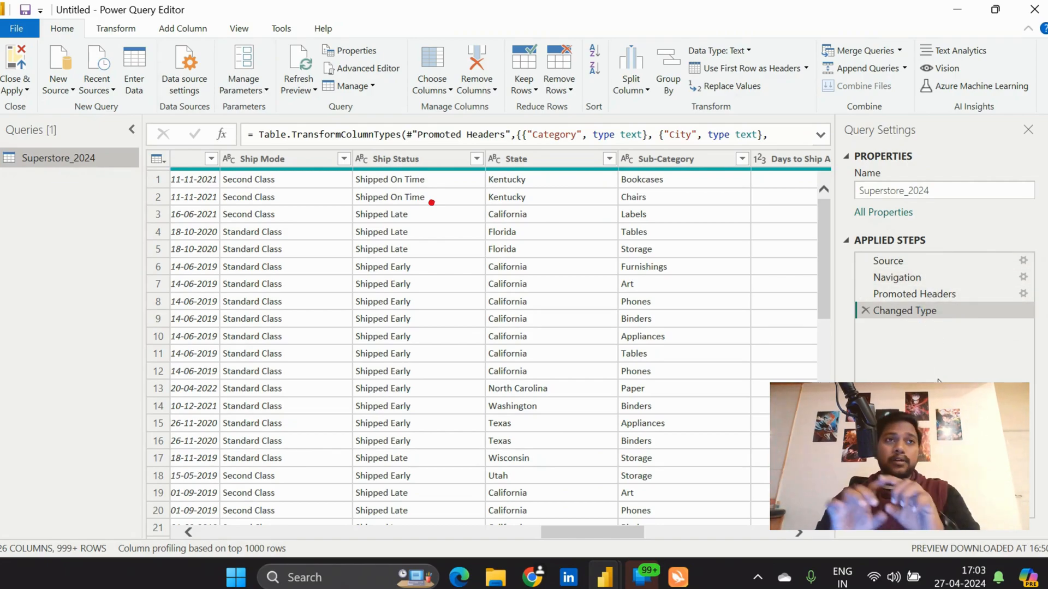
click(905, 260)
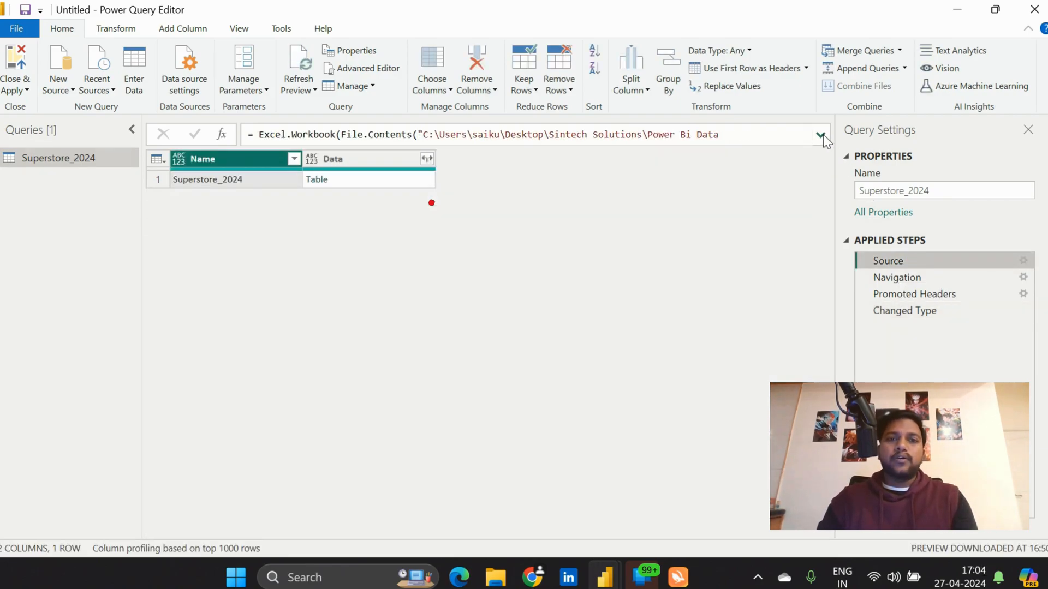
click(821, 135)
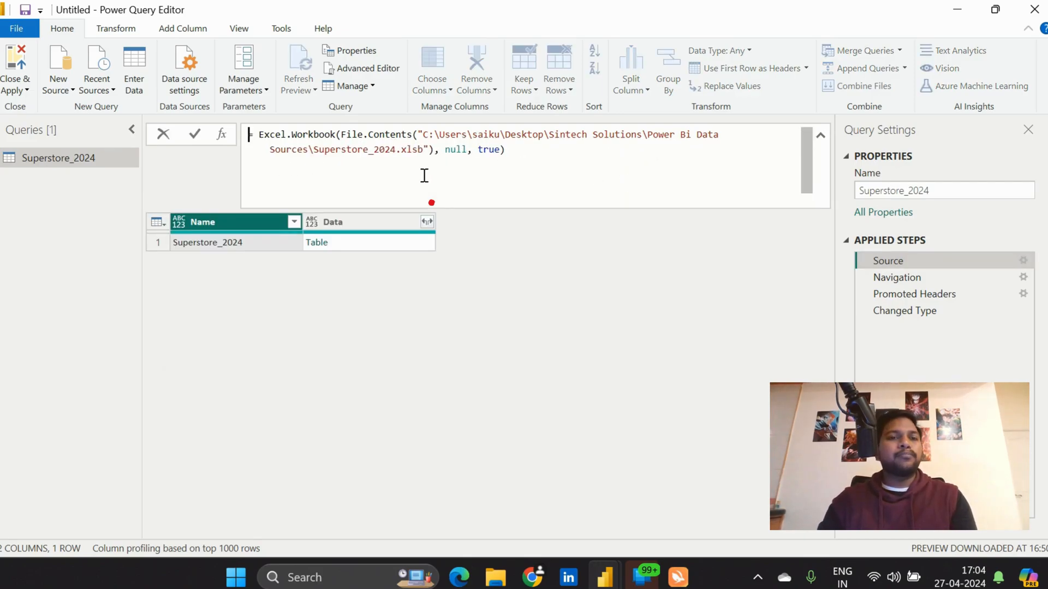
- Examine the Navigation step with its source selection, and the Promoted Headers step of the query
click(898, 278)
click(897, 278)
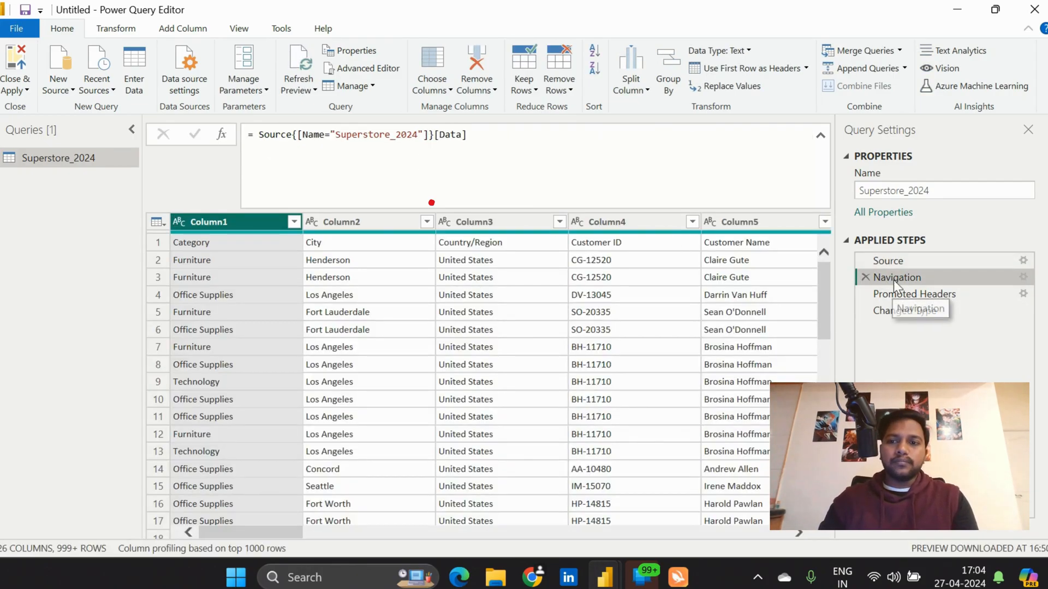
double_click(896, 277)
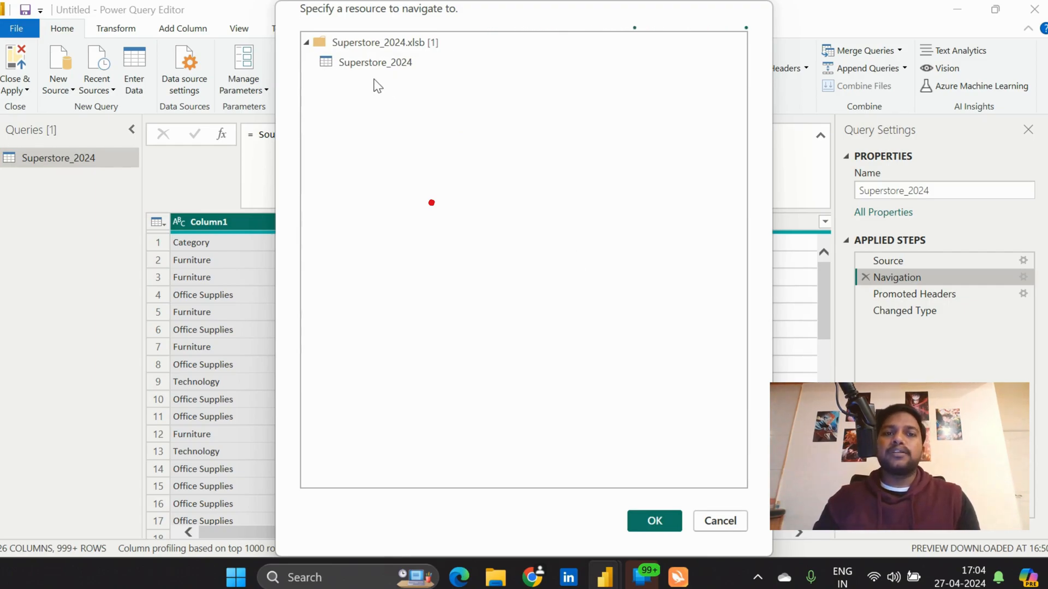
click(727, 519)
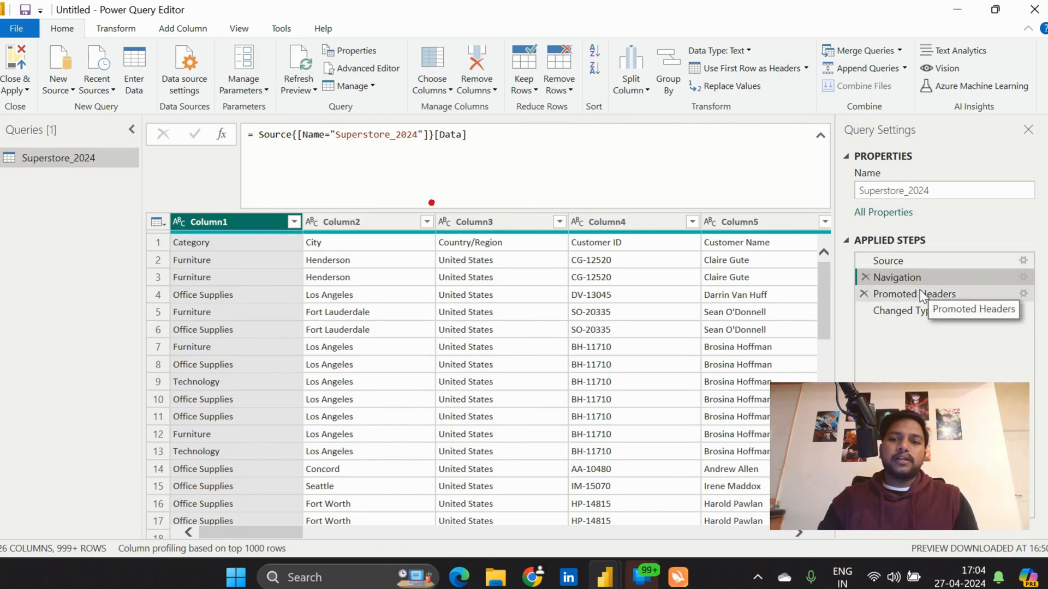
click(902, 292)
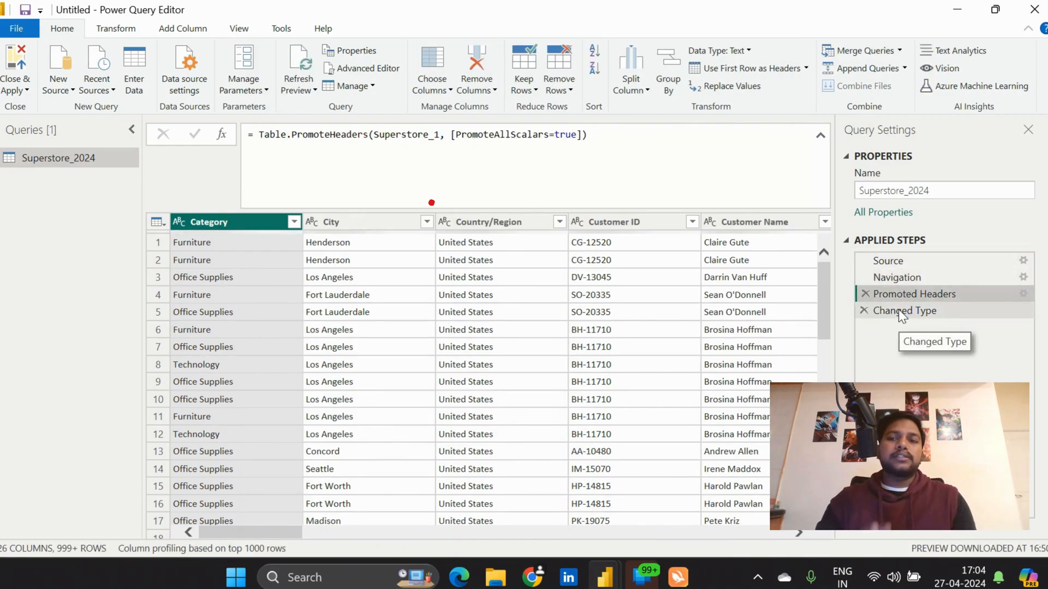
- Examine the Changed Type step's formula and the data types it assigns across the table's columns
click(898, 309)
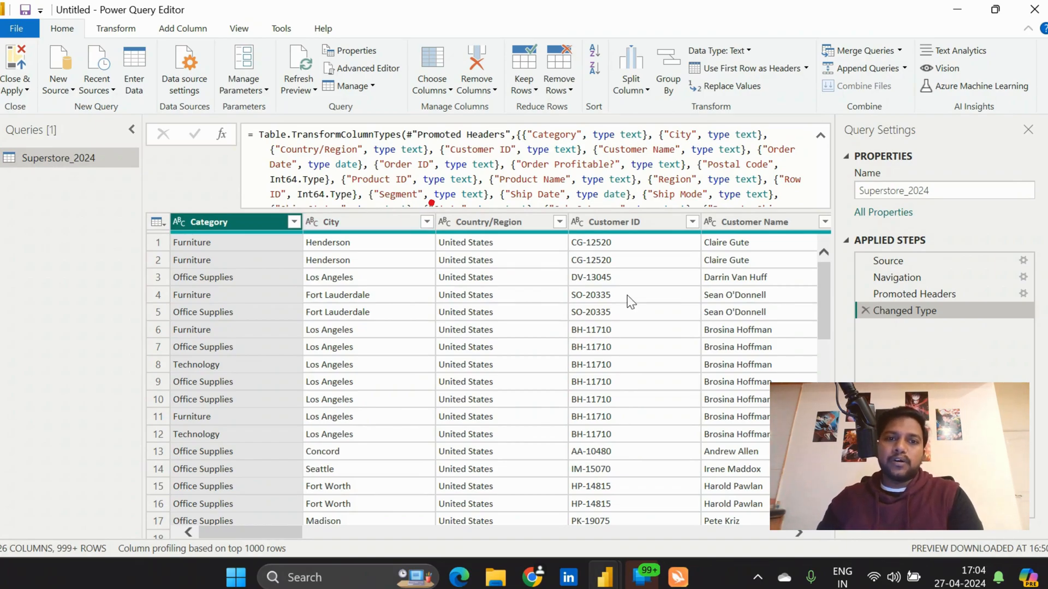
scroll(632, 302, right, 15)
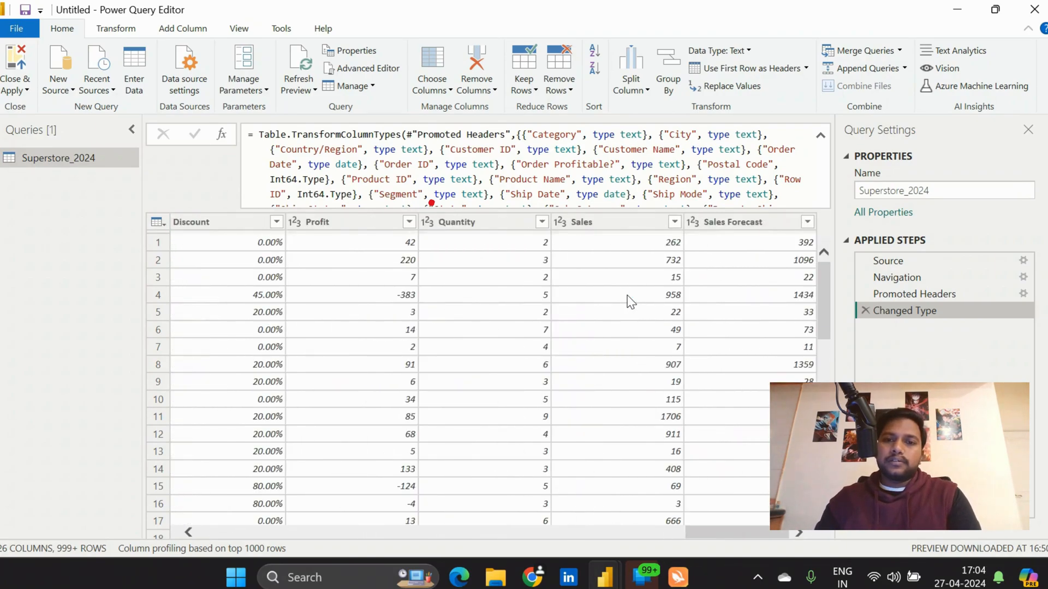
scroll(430, 292, left, 10)
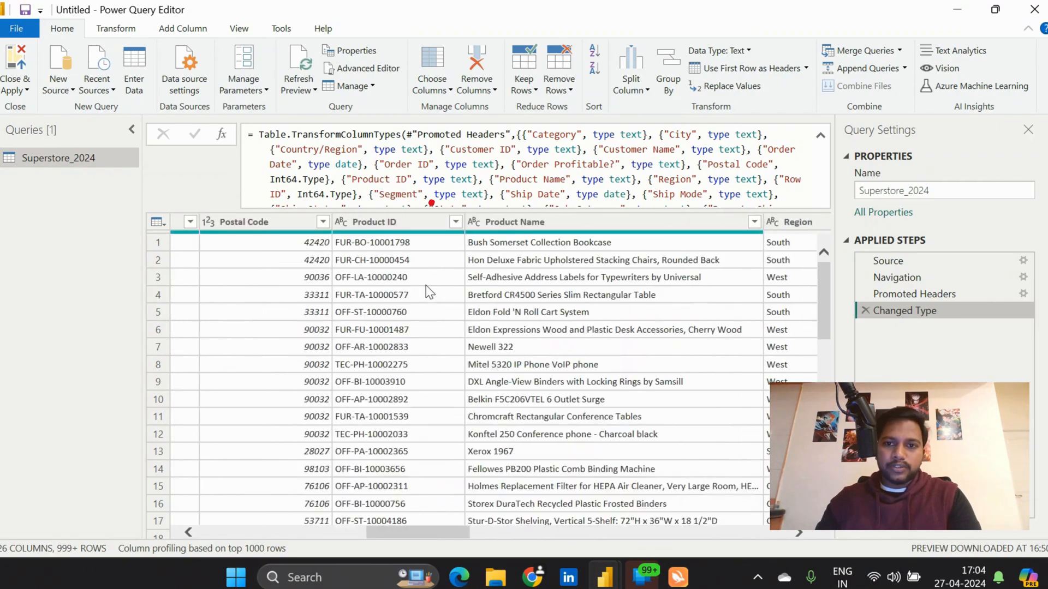
scroll(628, 281, right, 4)
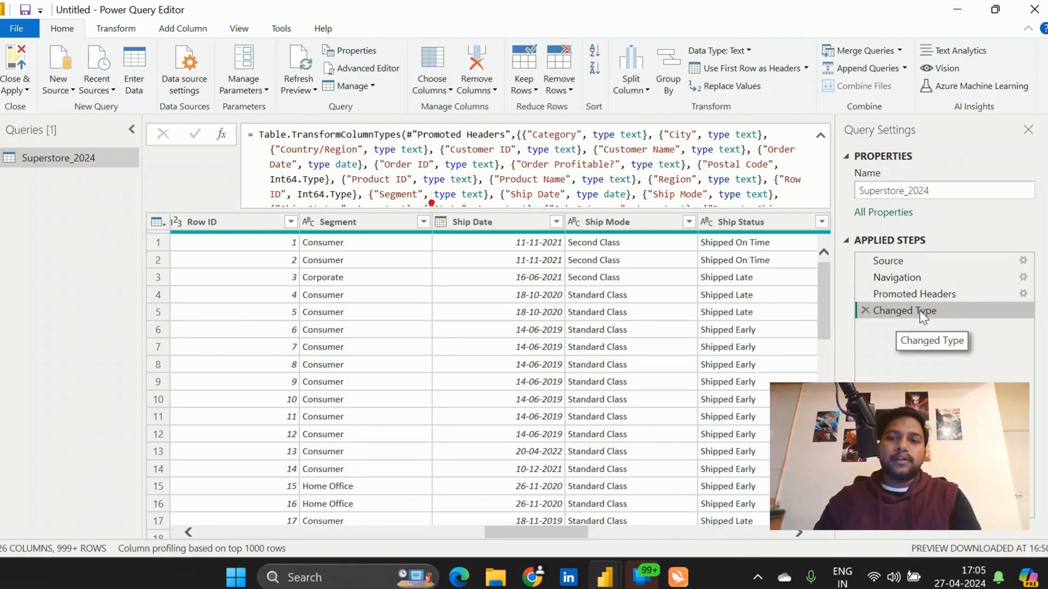
- Delete the Changed Type and Promoted Headers steps, and use the table's first row as headers again
click(865, 310)
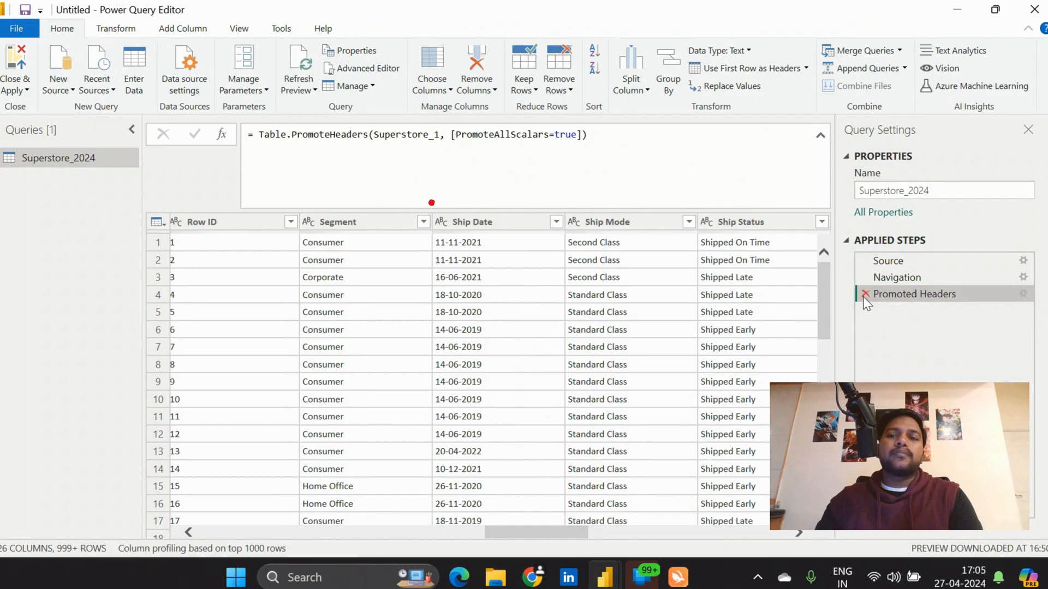
click(864, 295)
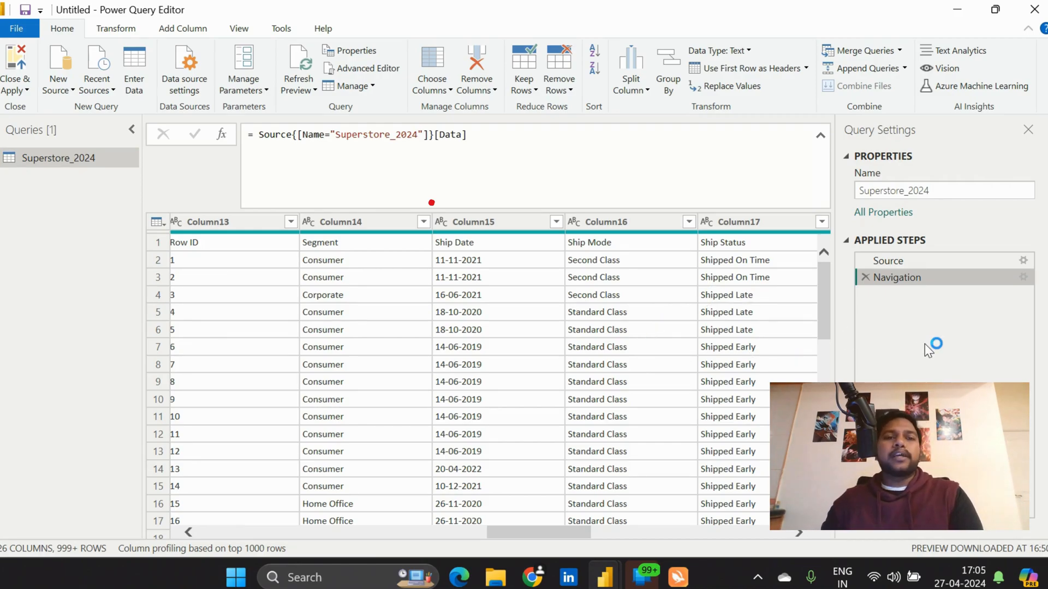
click(164, 227)
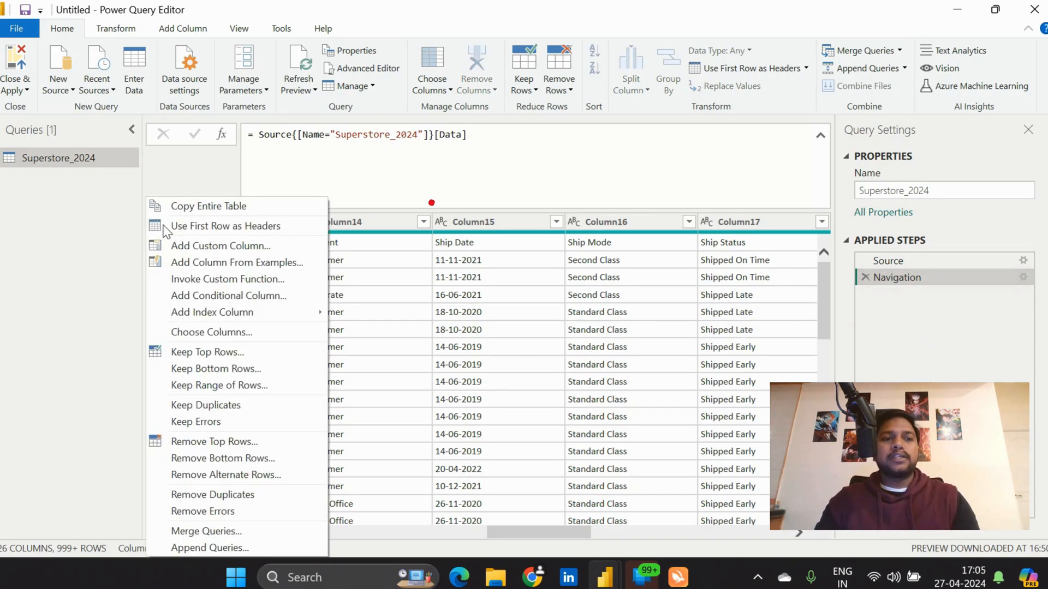
click(242, 229)
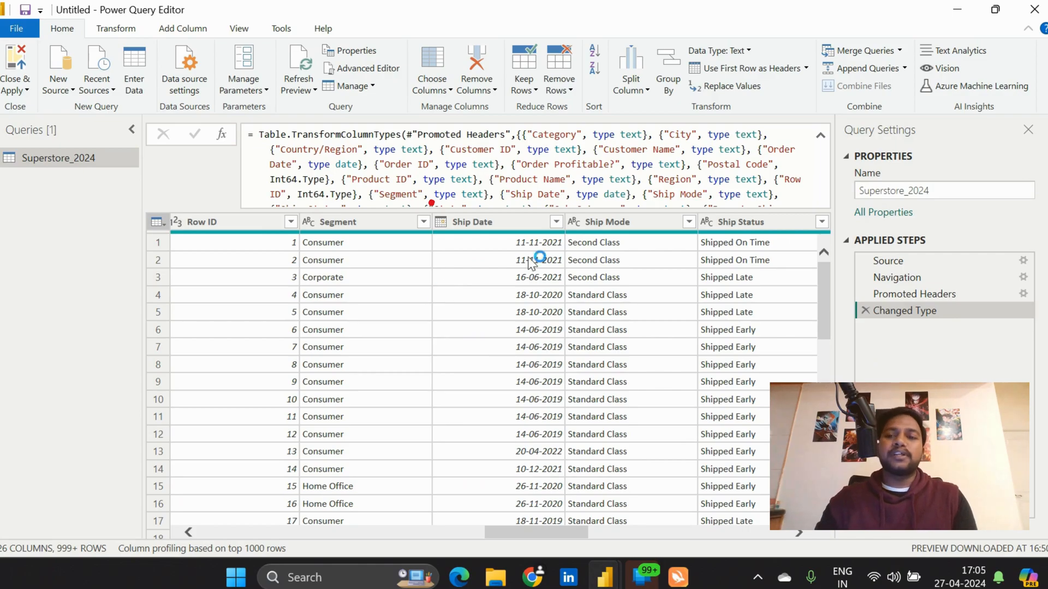
- Remove the automatic Changed Type step and set the Ship Date column's data type to Date
click(865, 311)
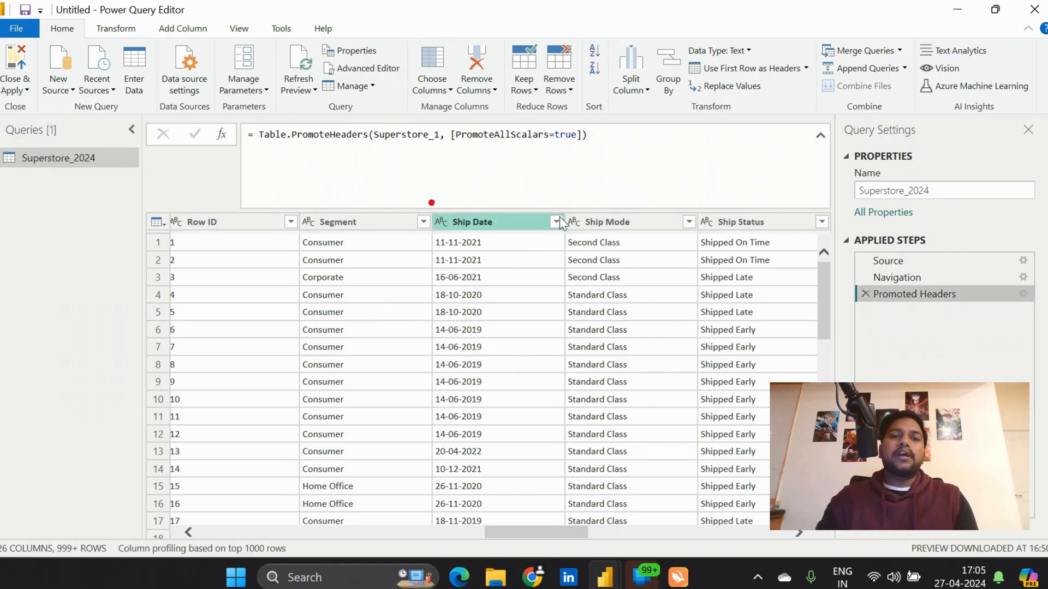
click(530, 224)
right_click(529, 222)
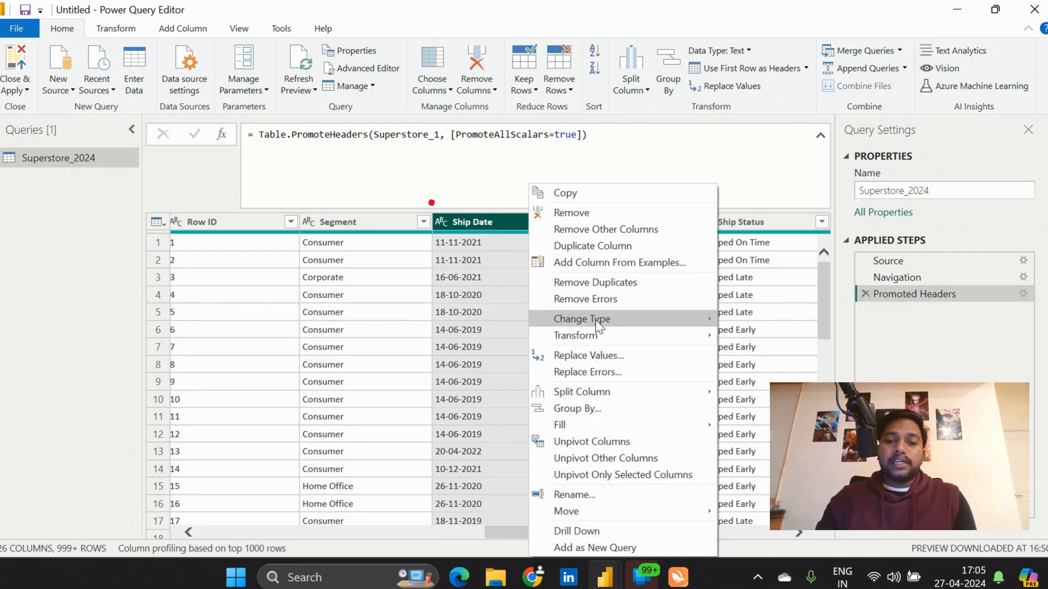
mouse_move(595, 320)
click(752, 408)
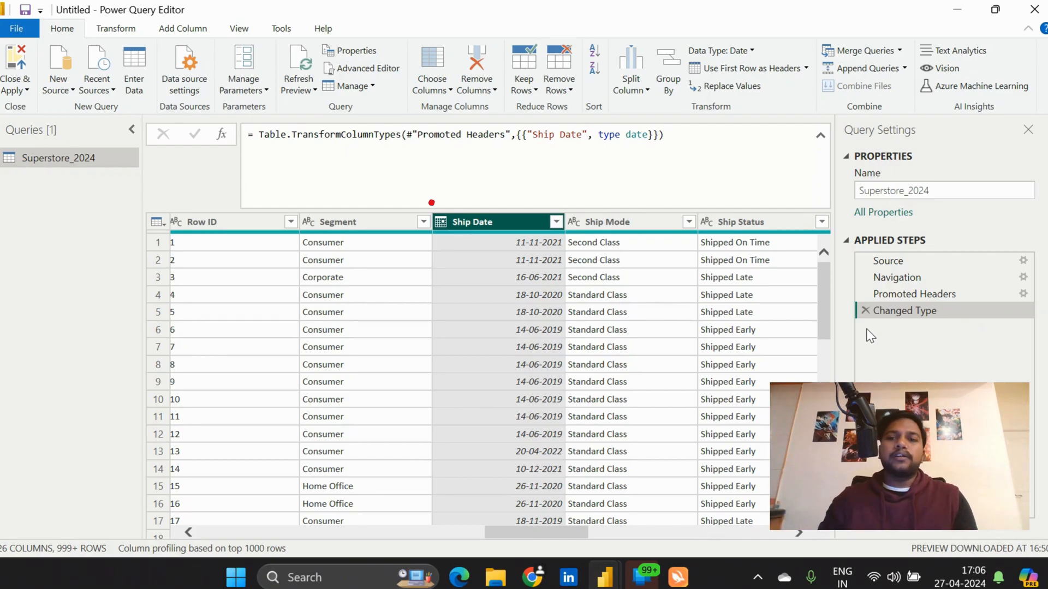
- Remove the Ship Date column and add a custom column that returns the values of the City column
right_click(510, 228)
click(572, 228)
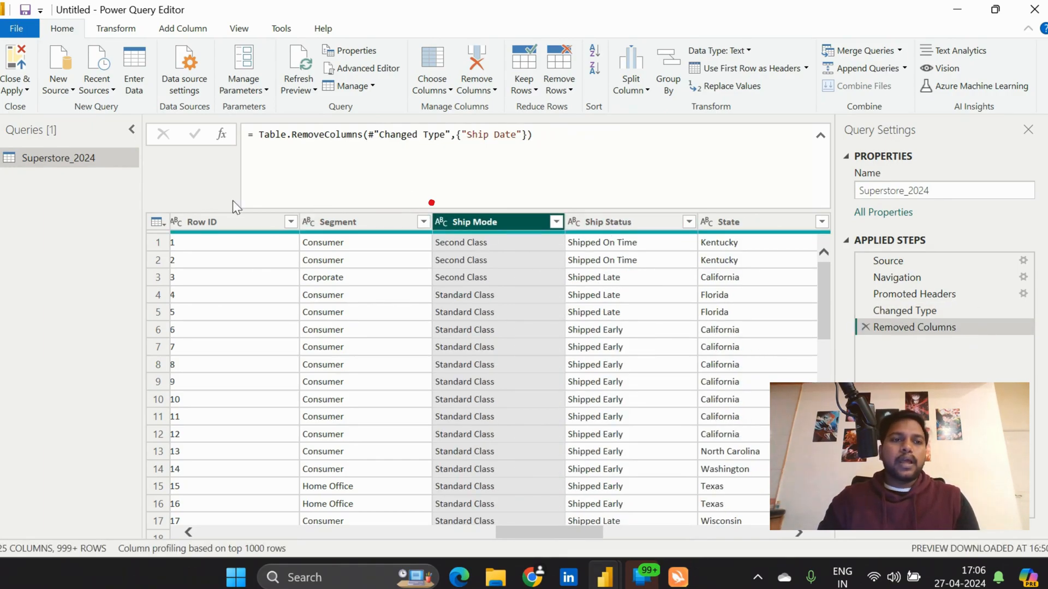
click(153, 220)
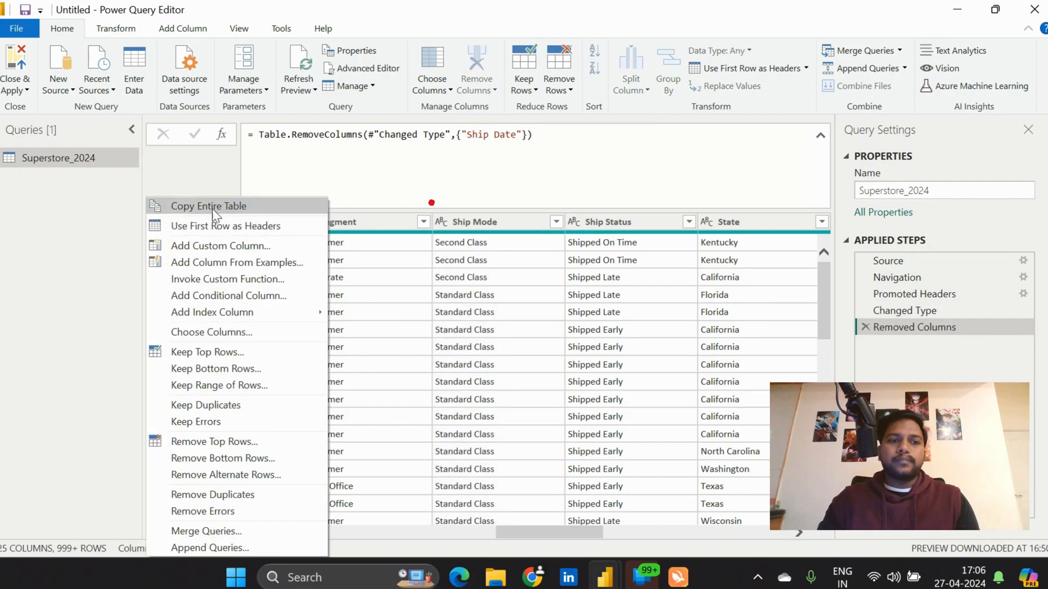
click(264, 246)
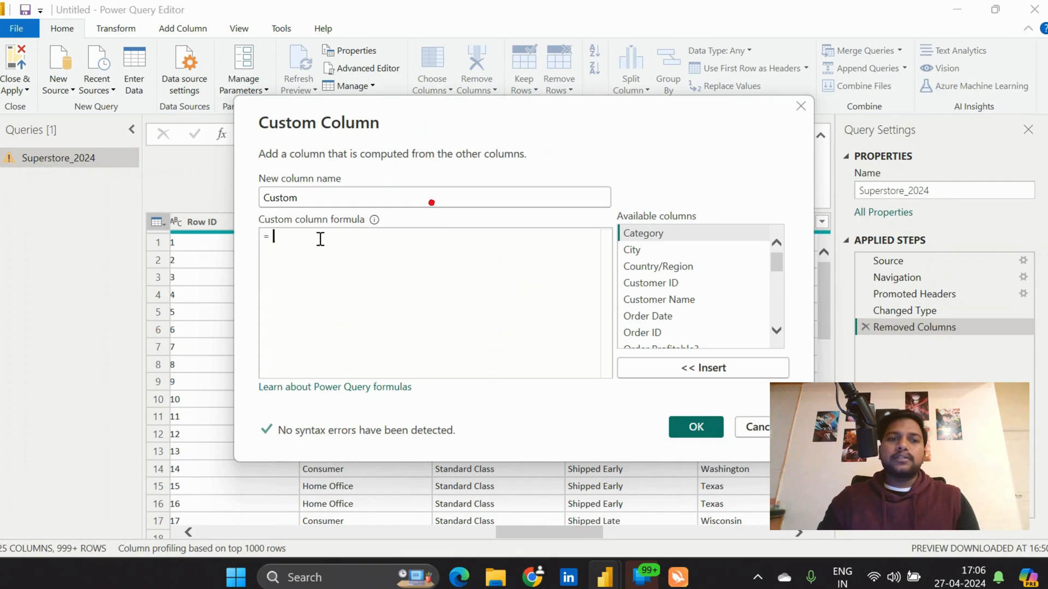
click(663, 250)
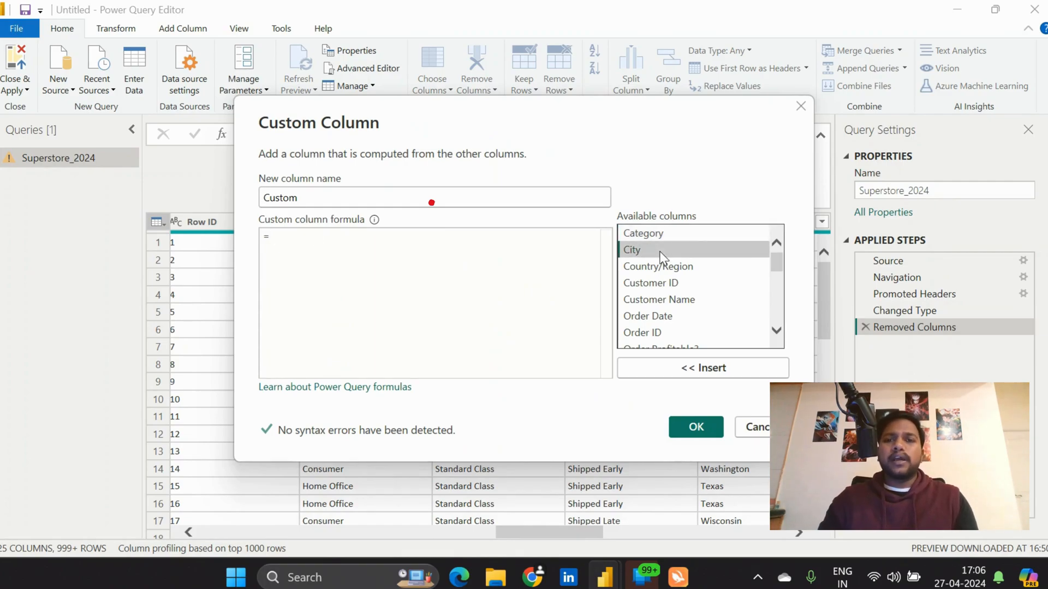
click(714, 372)
click(696, 431)
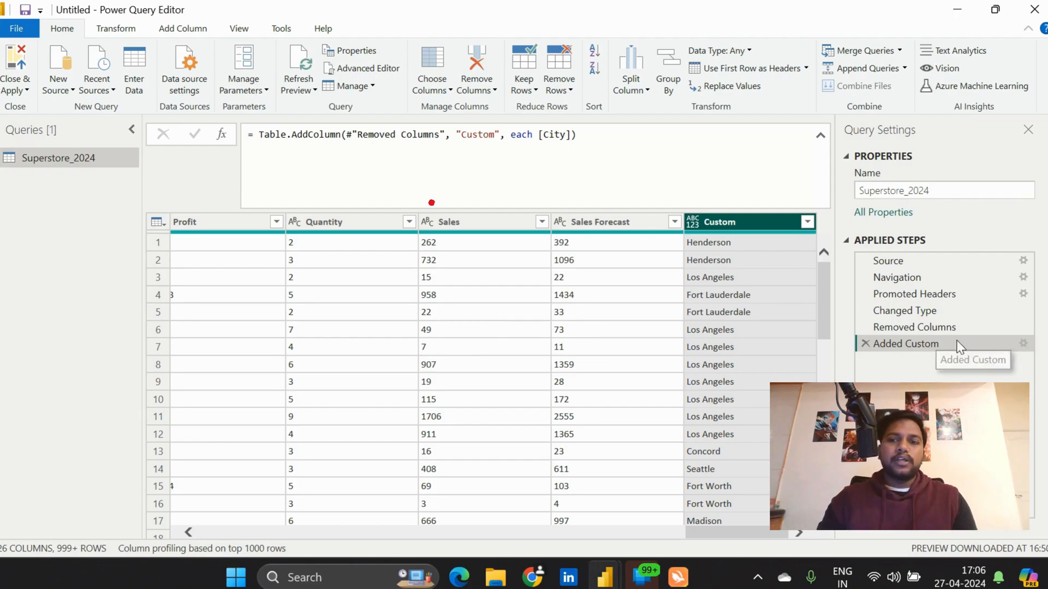
- Delete the Added Custom and Removed Columns steps from the query's applied steps
click(935, 327)
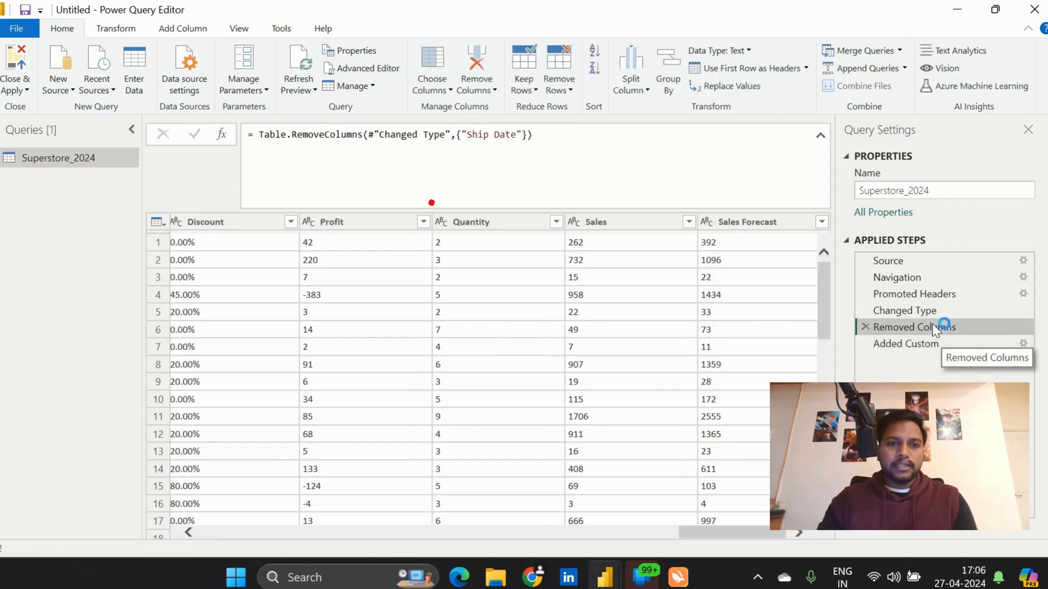
click(864, 345)
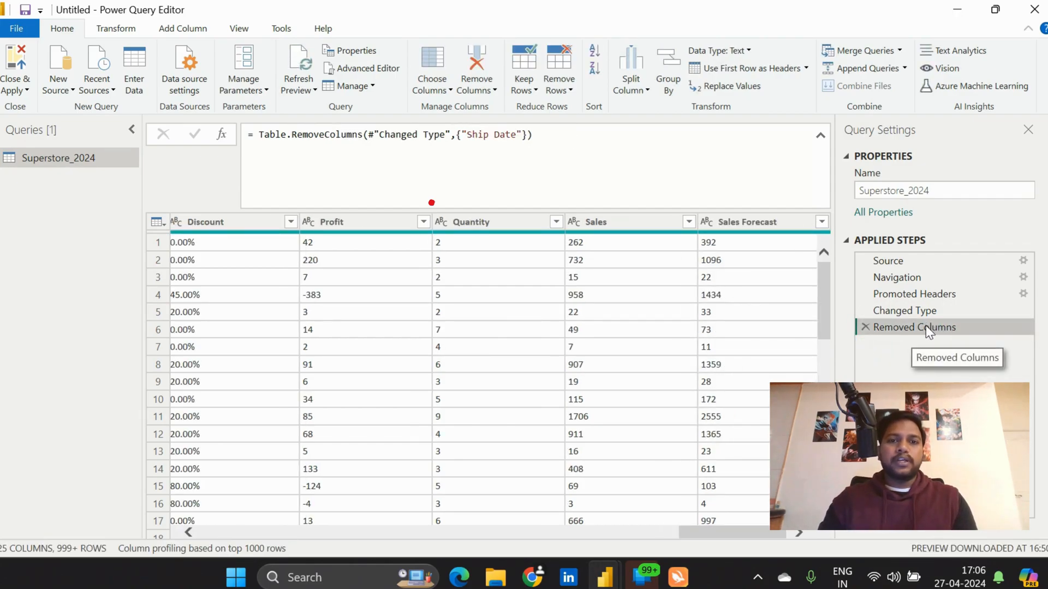
click(866, 327)
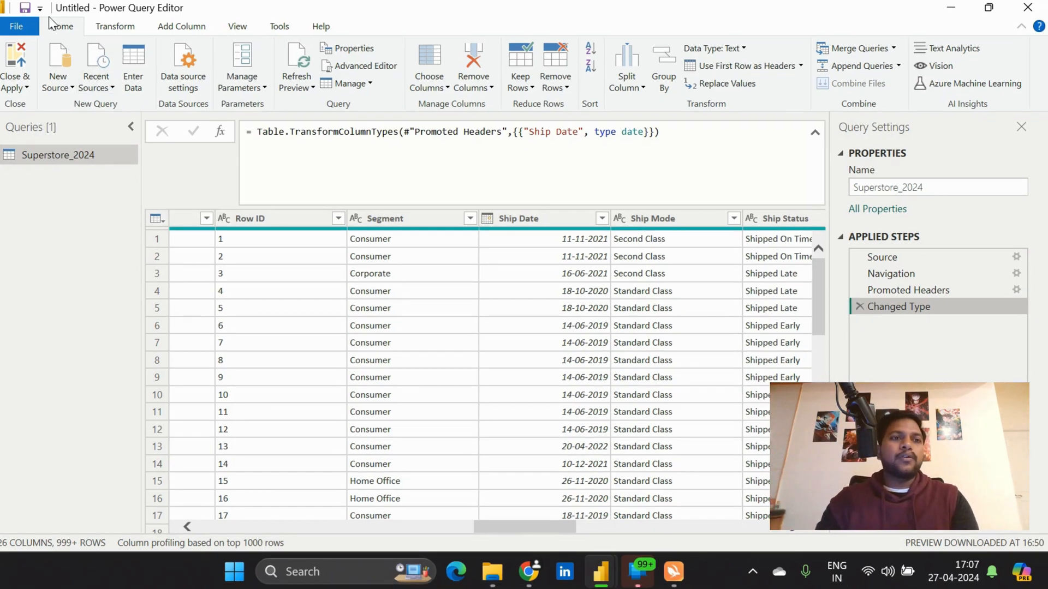
click(56, 85)
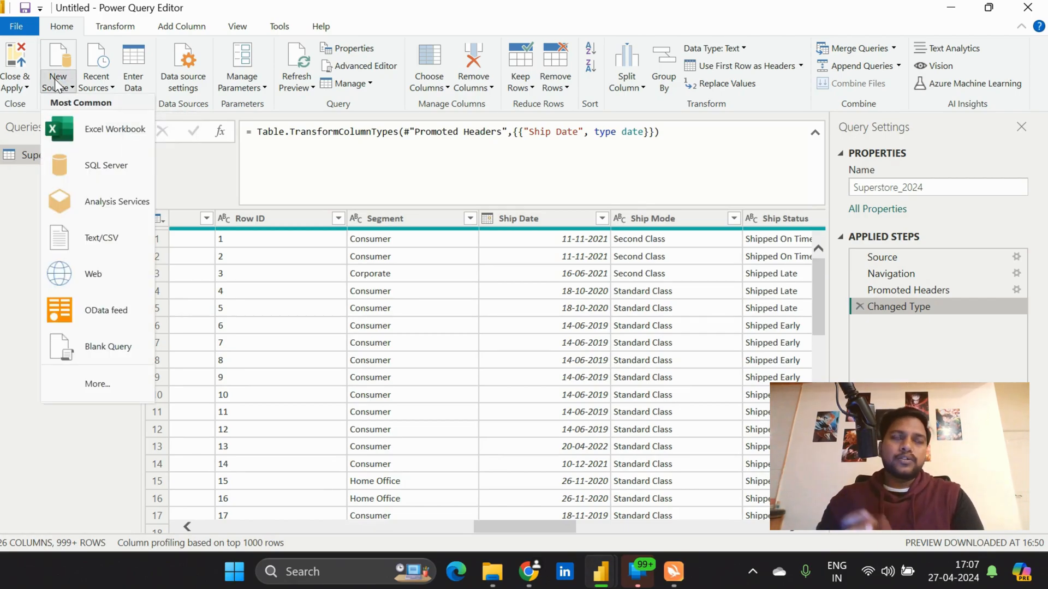
click(137, 80)
click(137, 80)
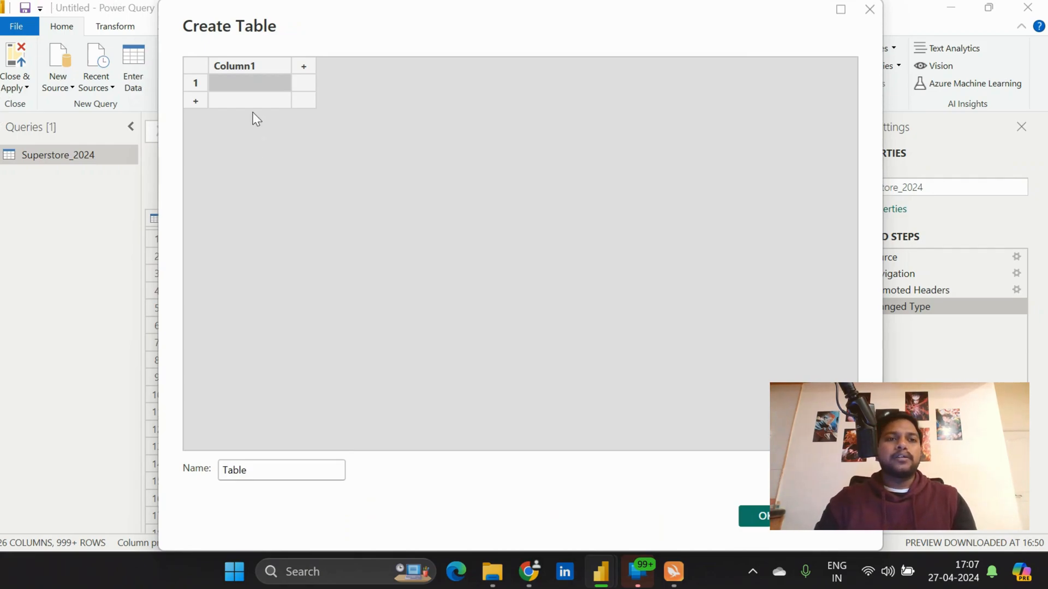
text(odfvjio)
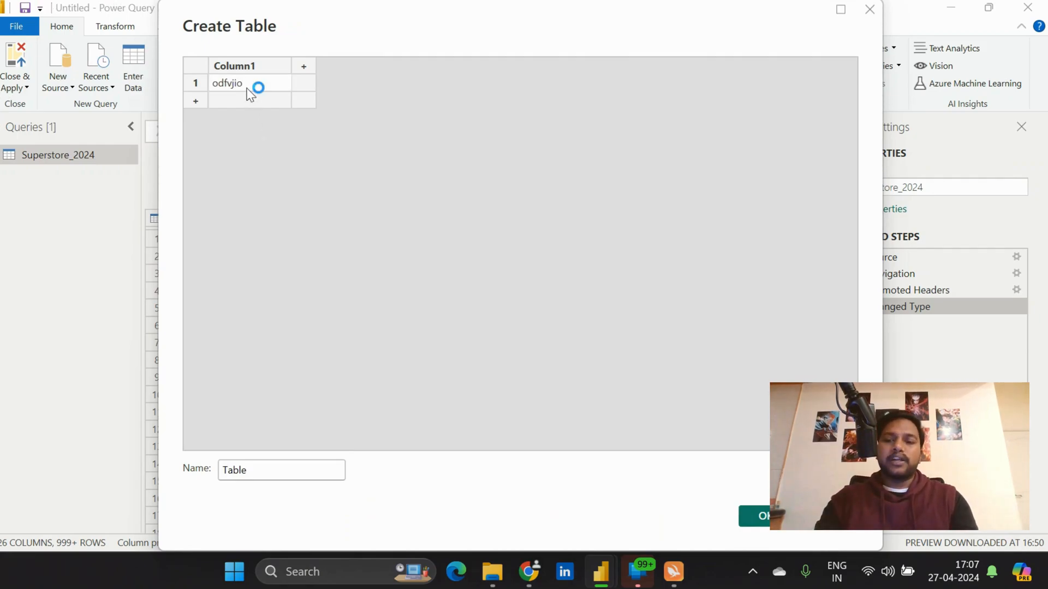
key(Return)
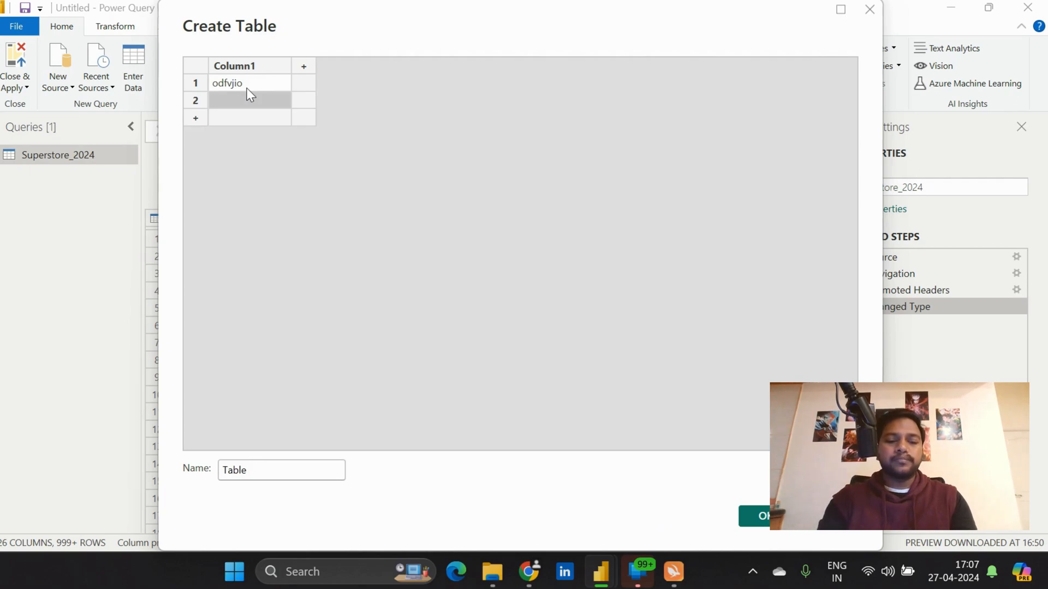
text(Saikumar)
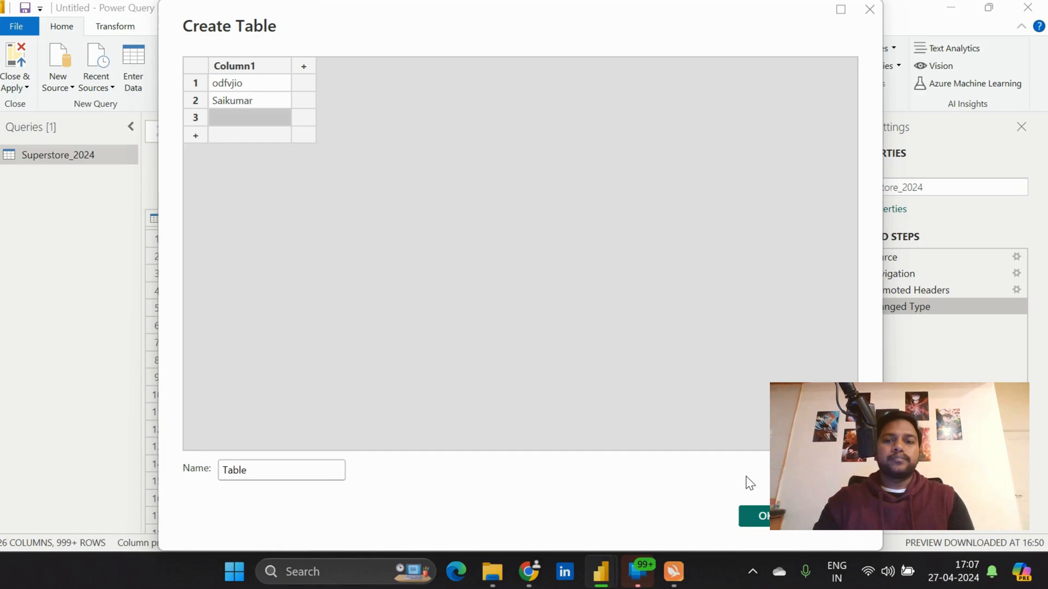
key(Escape)
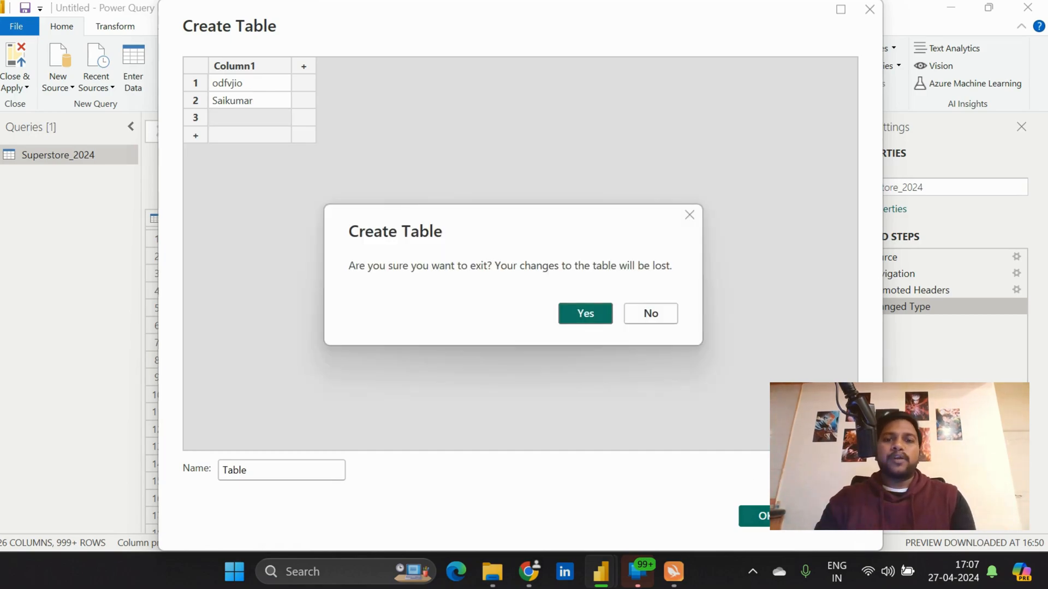
click(665, 316)
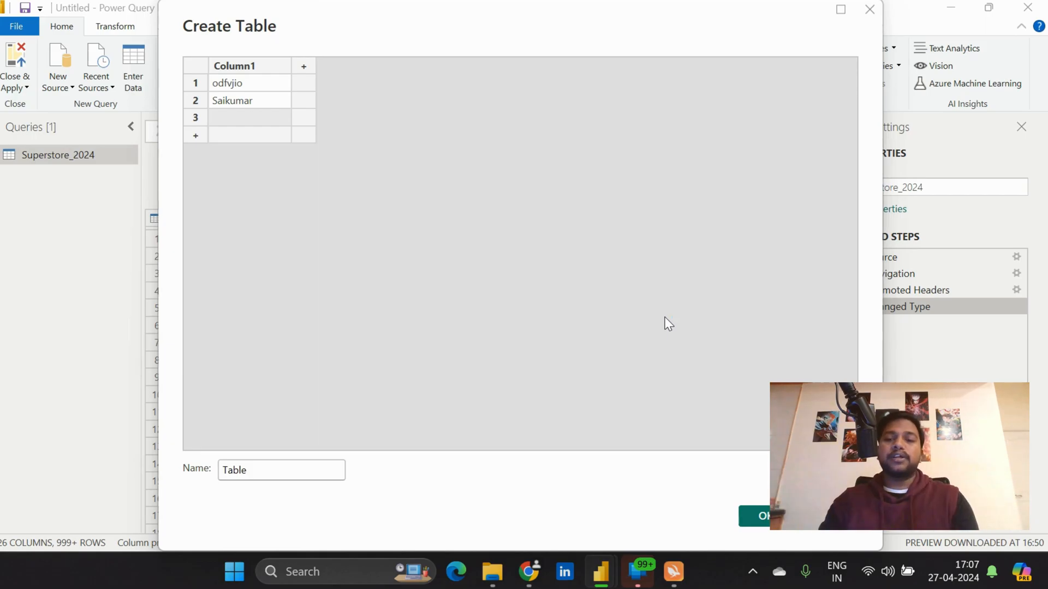
click(870, 10)
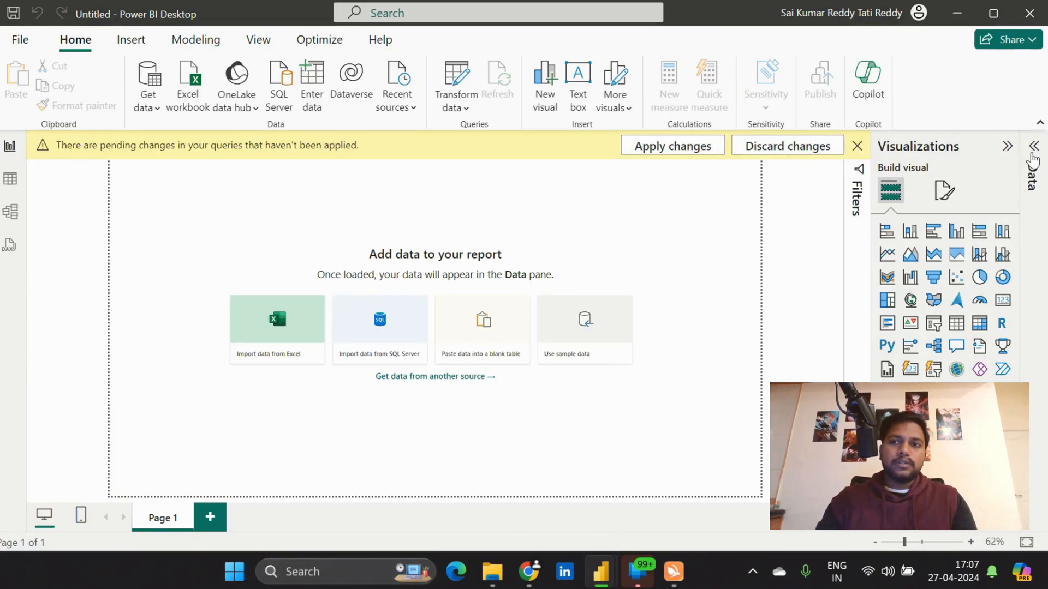
- Apply the pending query changes in Power BI Desktop to load Superstore_2024, and expand the table to review its fields
click(1033, 159)
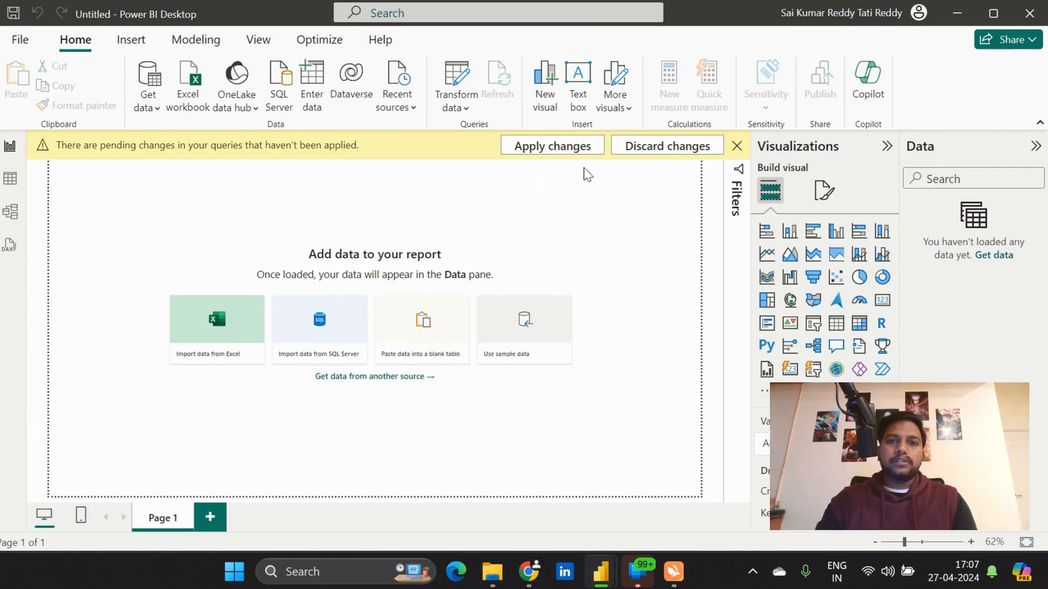
click(590, 153)
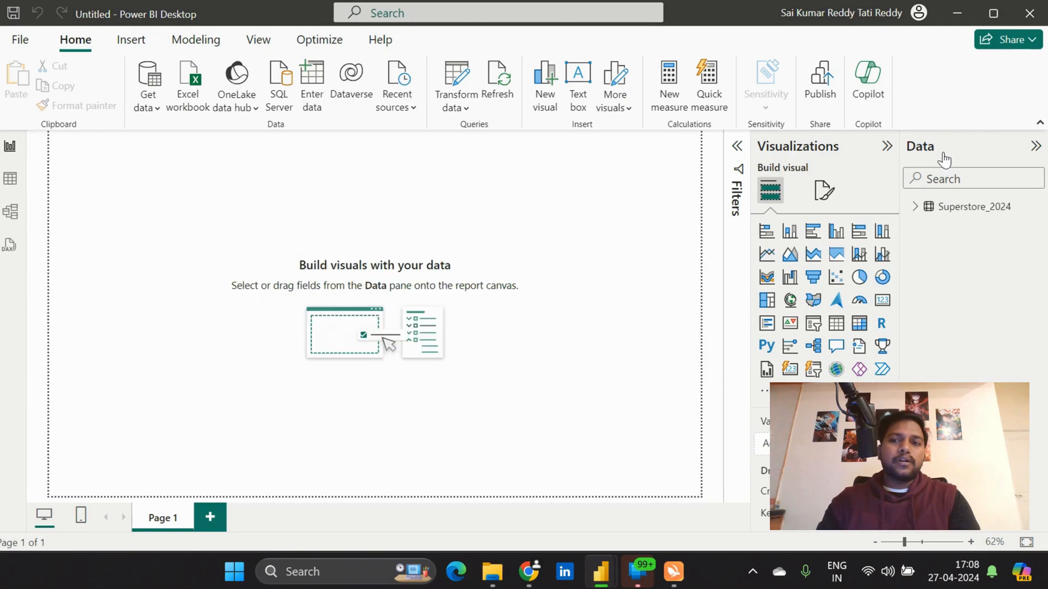
click(913, 207)
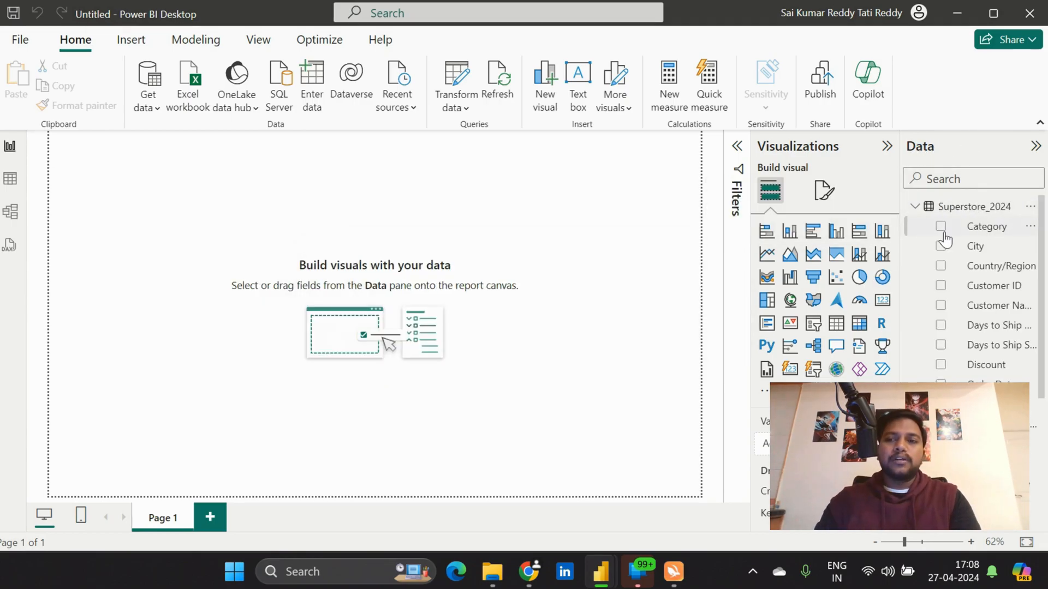
scroll(988, 235, down, 4)
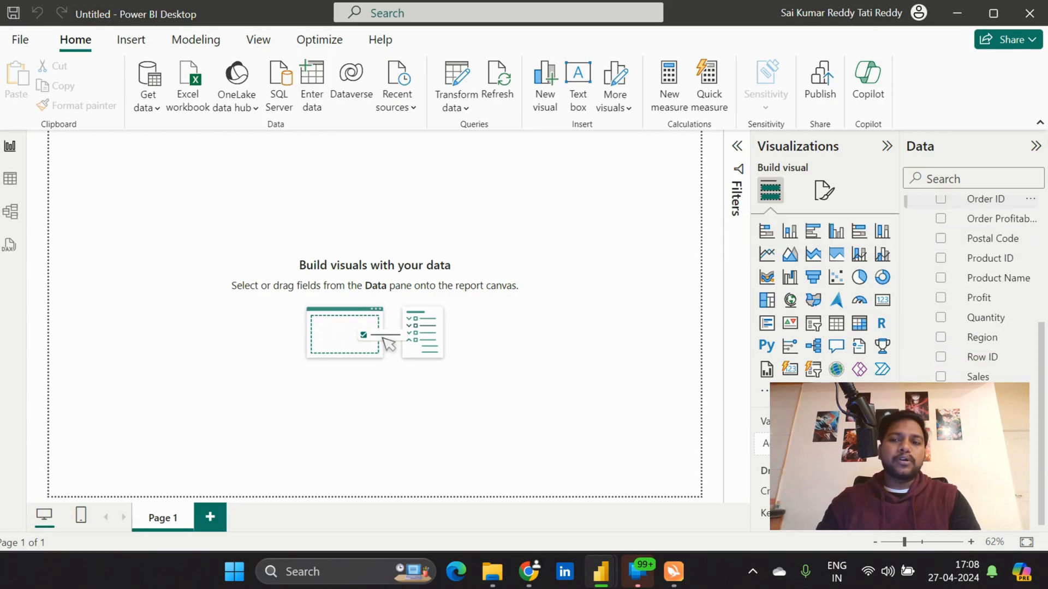
scroll(985, 242, up, 2)
scroll(985, 241, down, 2)
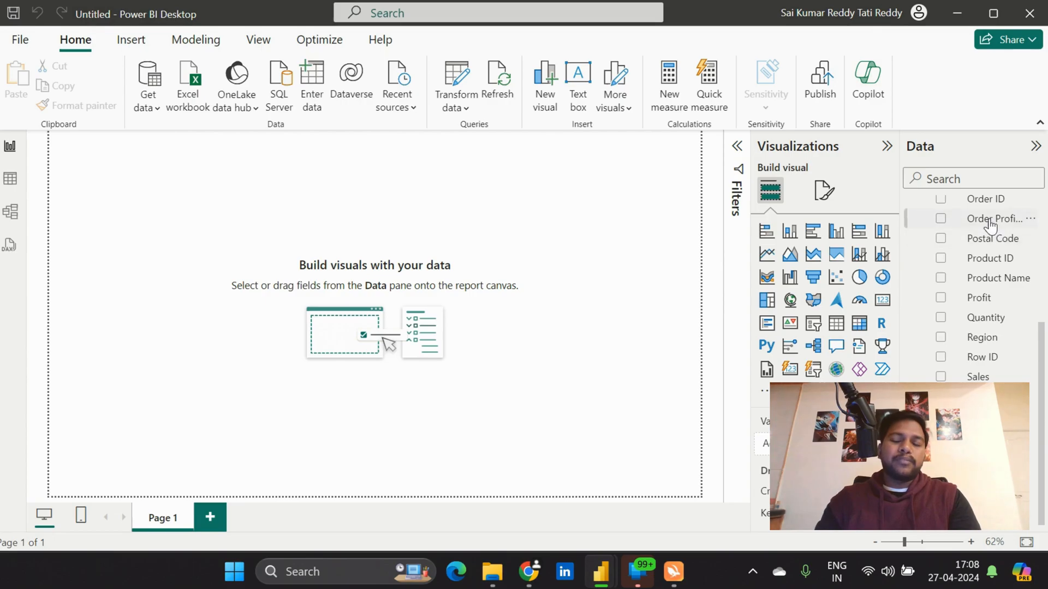
scroll(989, 228, up, 4)
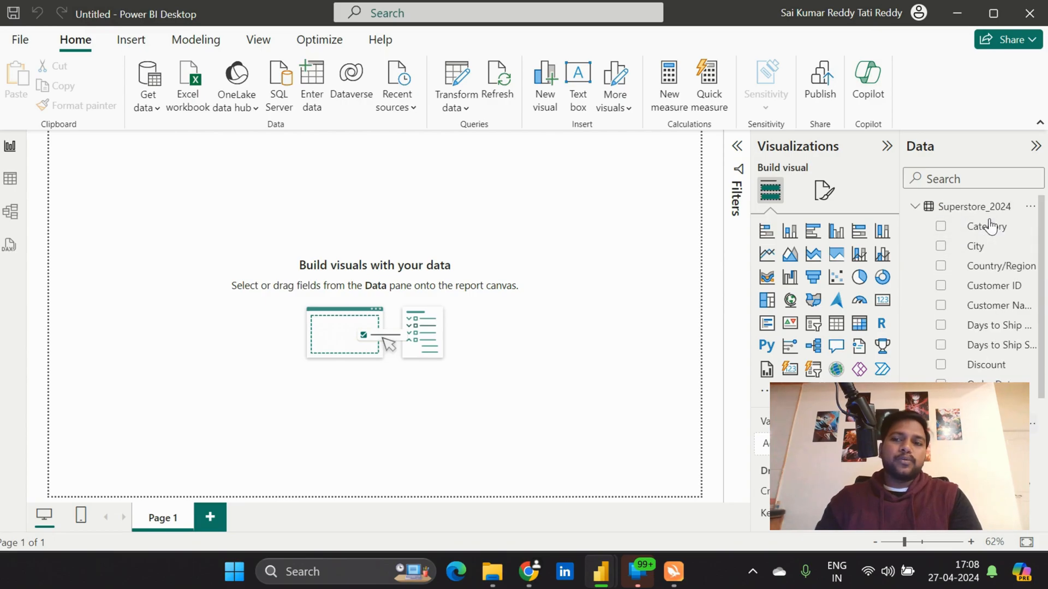
- Open the Superstore_2024 query for editing and check the Excel workbook's file path in the data source settings
right_click(949, 214)
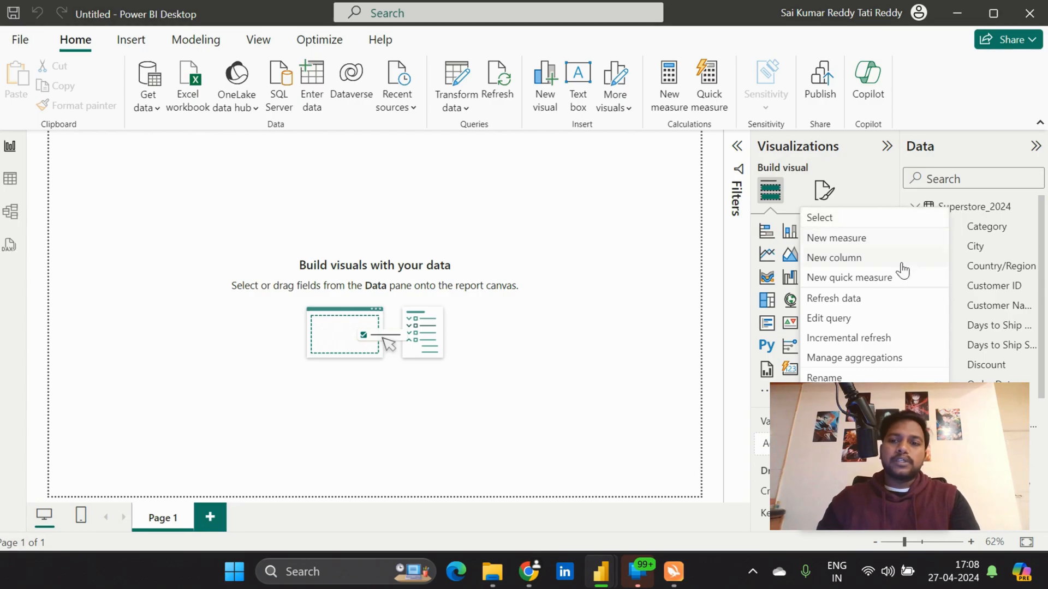
click(841, 321)
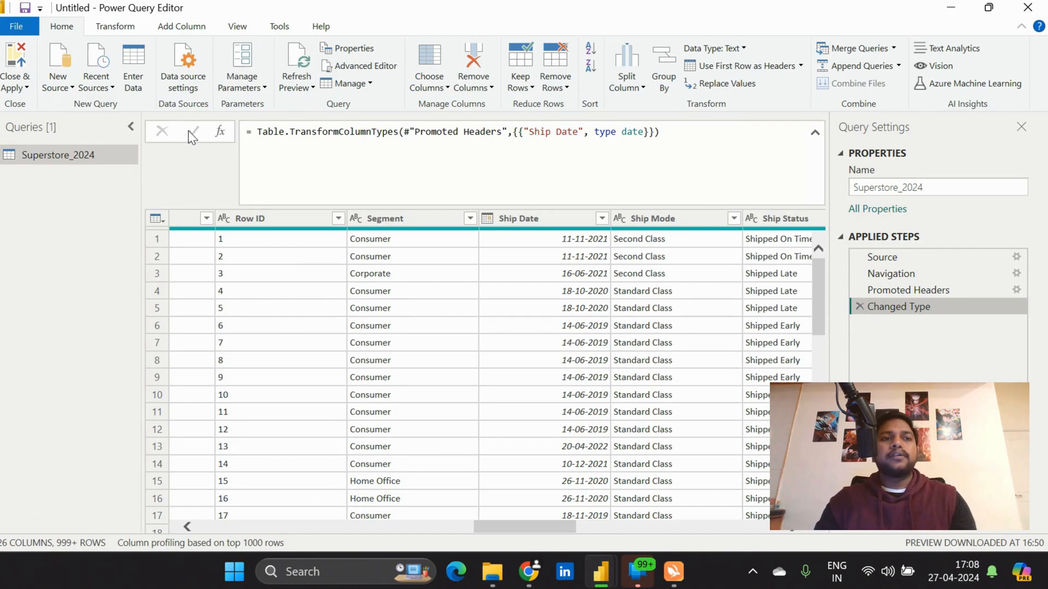
click(188, 85)
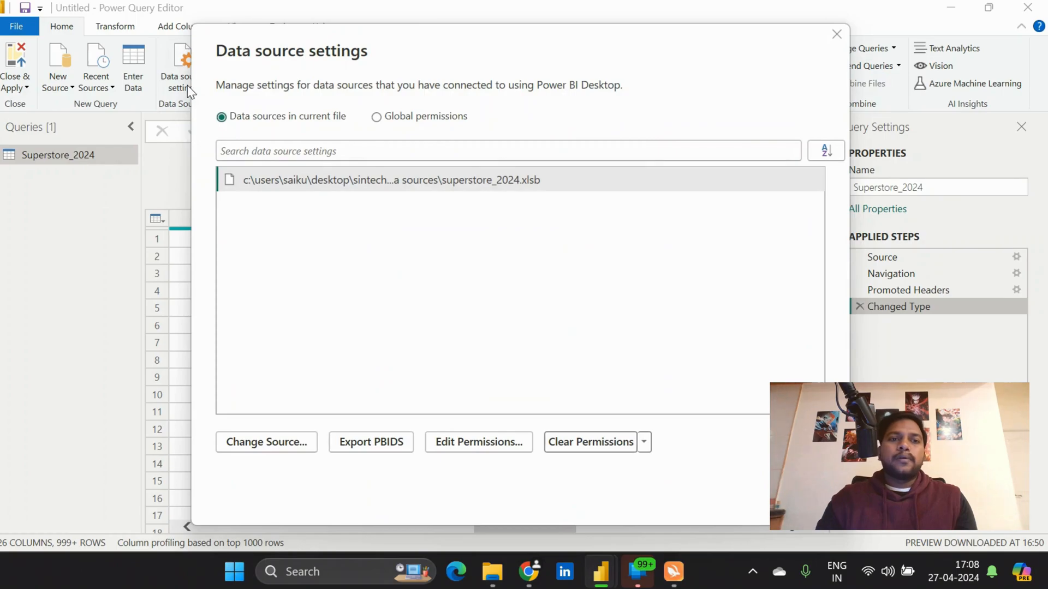
click(275, 443)
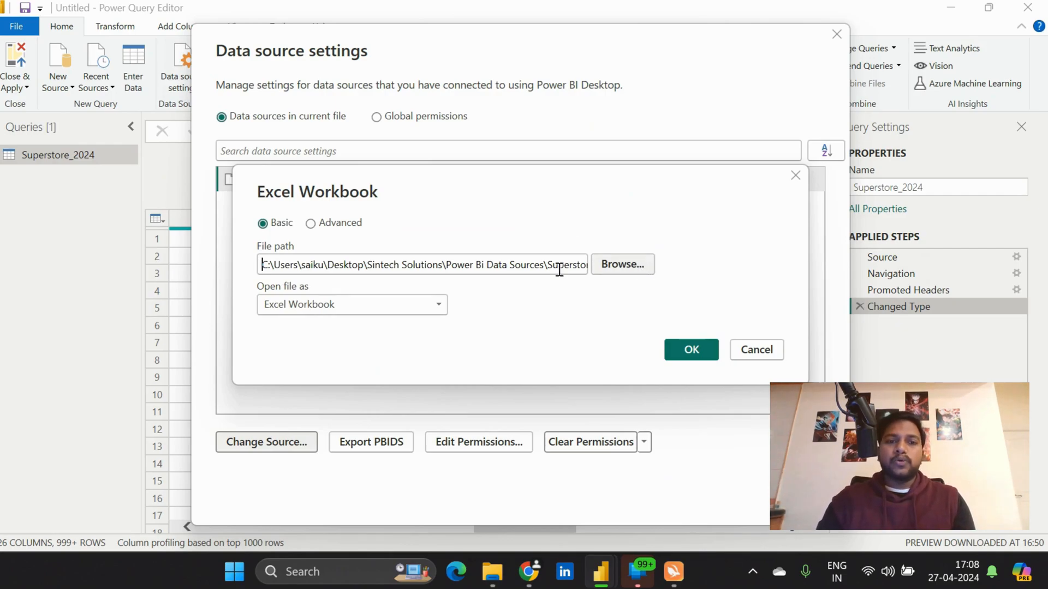
click(768, 353)
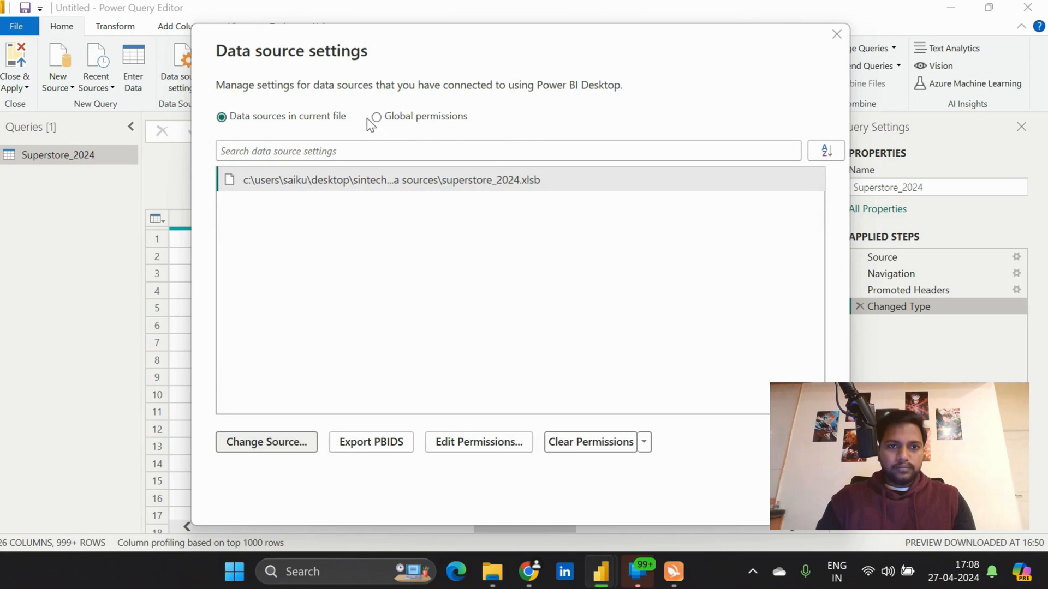
click(803, 499)
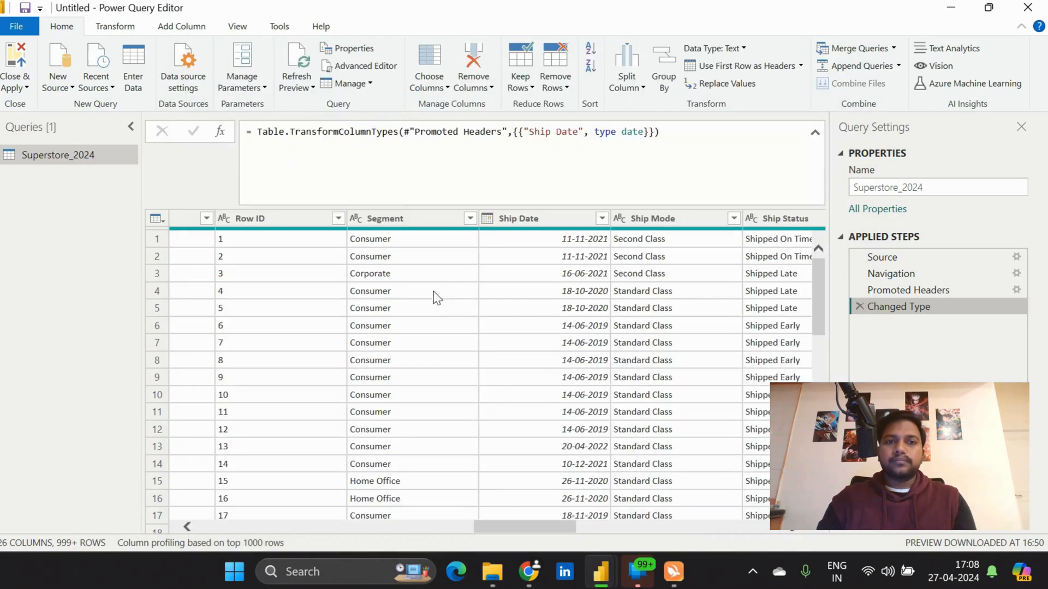
- Examine the options for refreshing the preview, keeping and removing rows, splitting columns, and merging queries
click(304, 92)
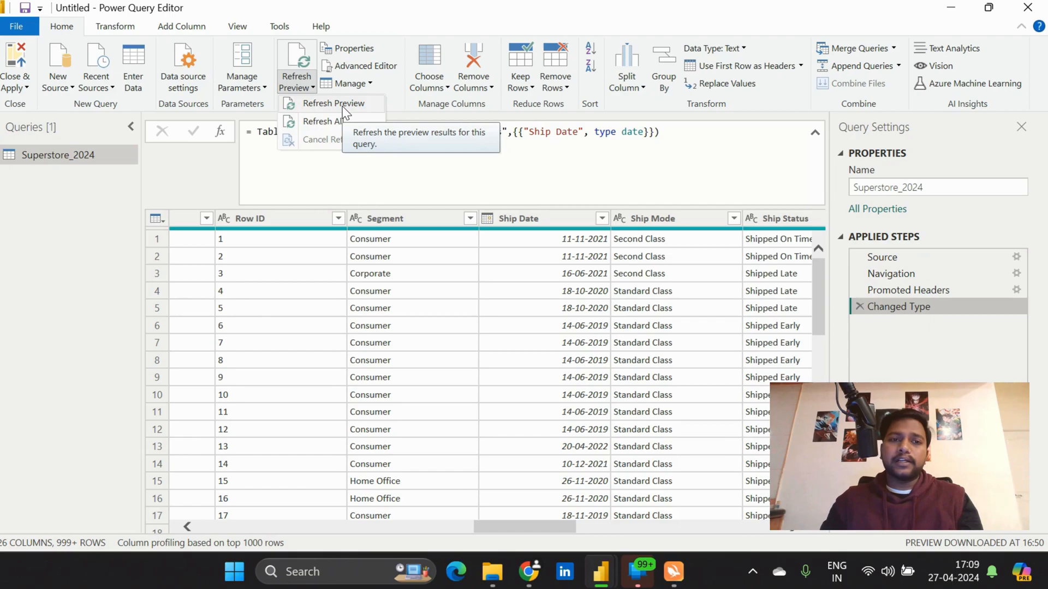
click(365, 26)
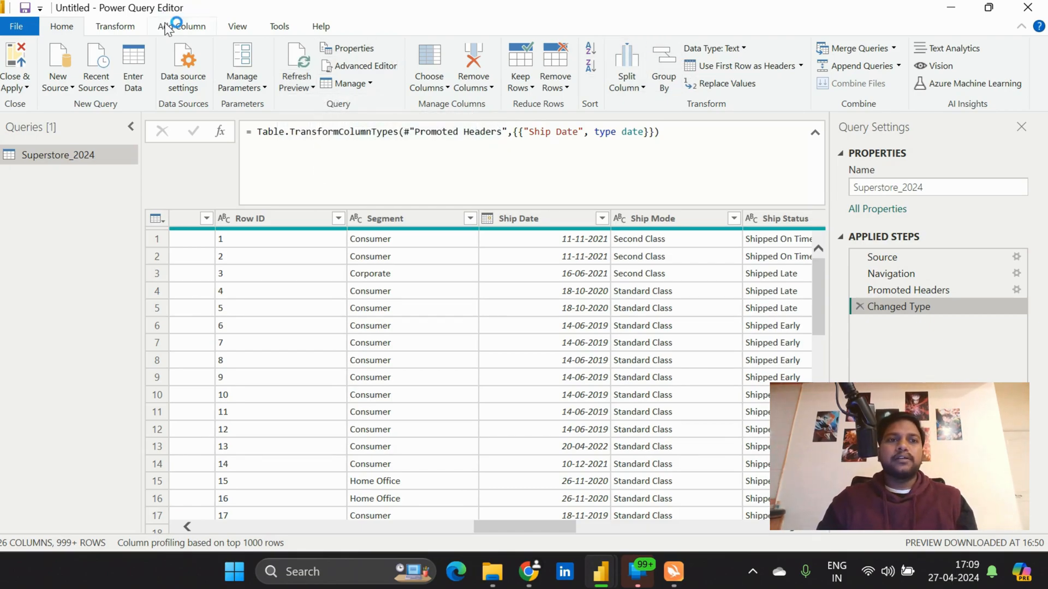
click(529, 86)
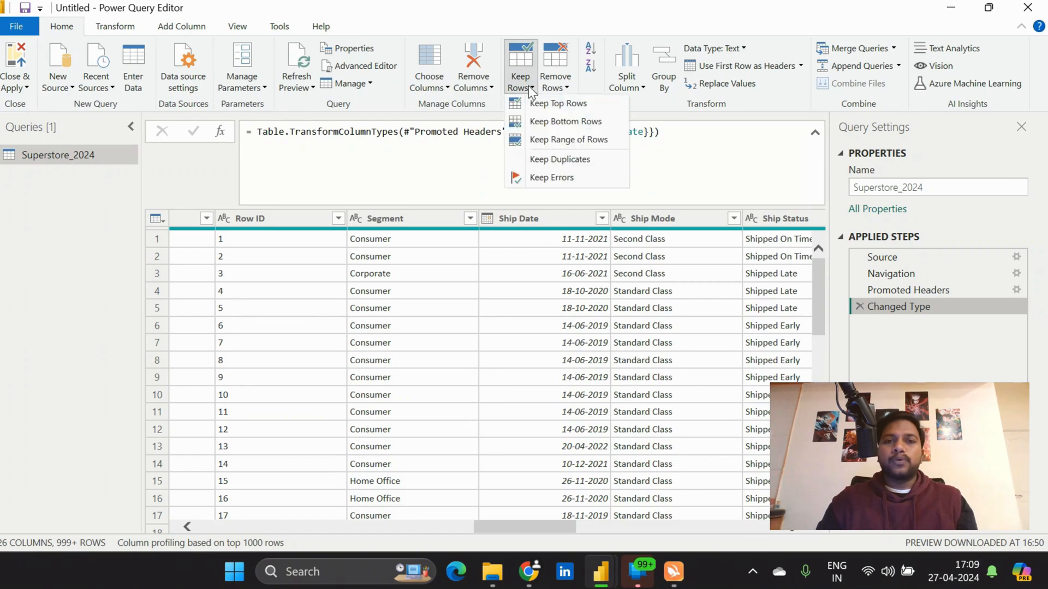
click(566, 88)
click(640, 82)
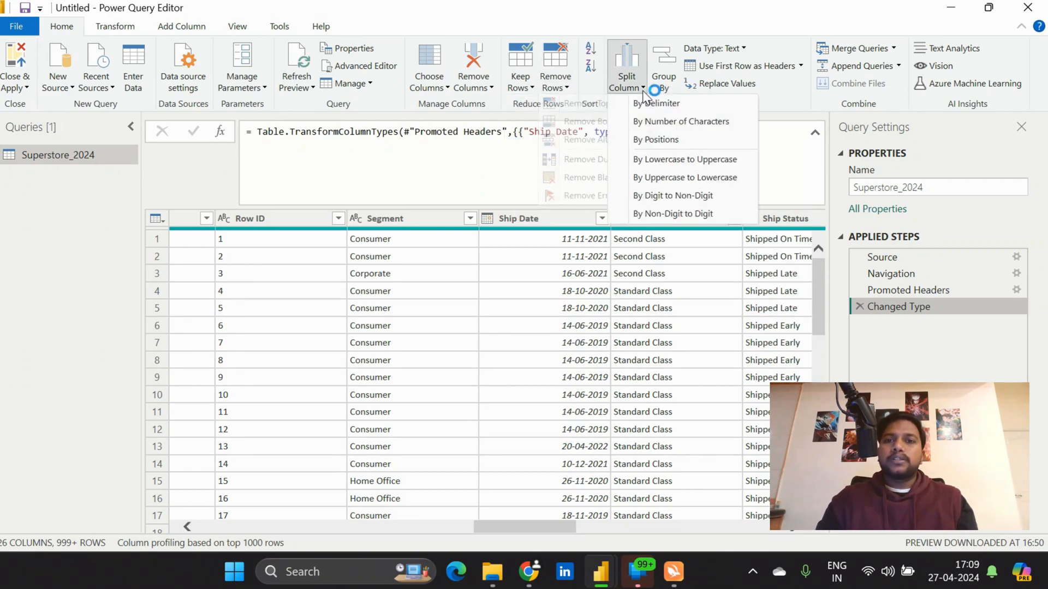
click(893, 49)
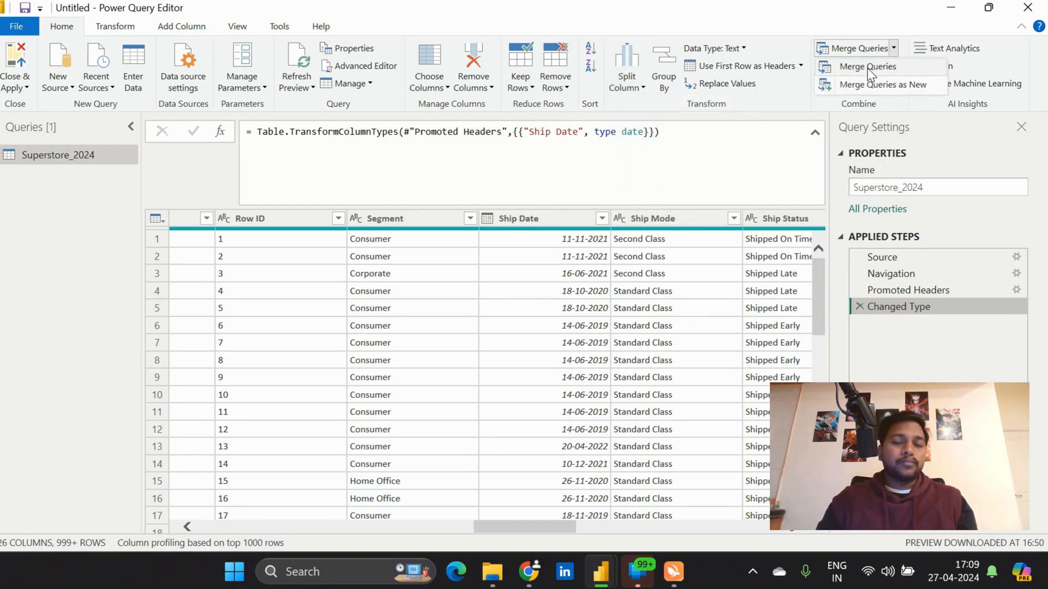
click(889, 86)
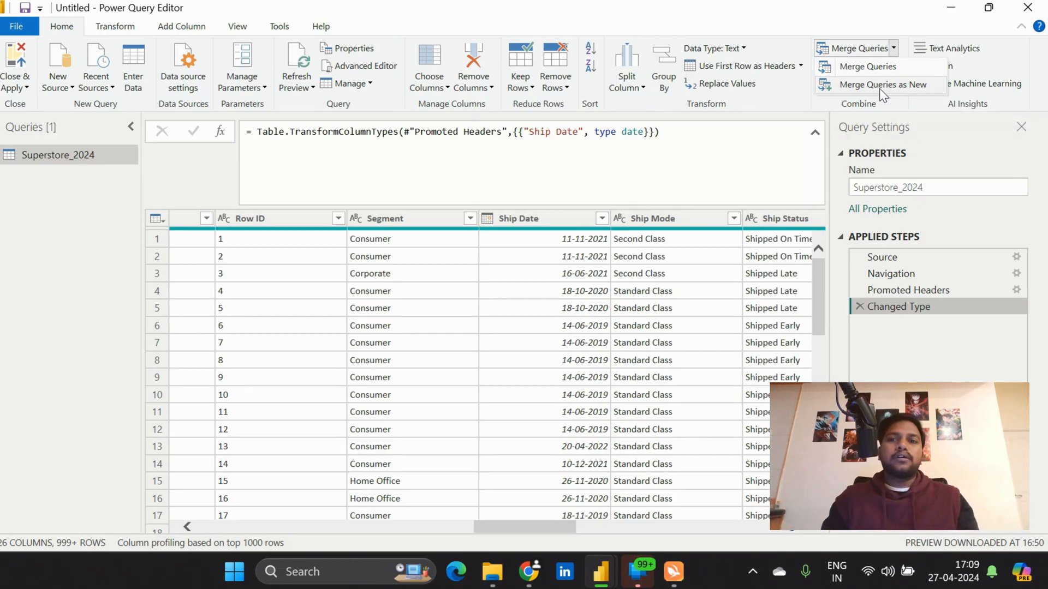
click(792, 97)
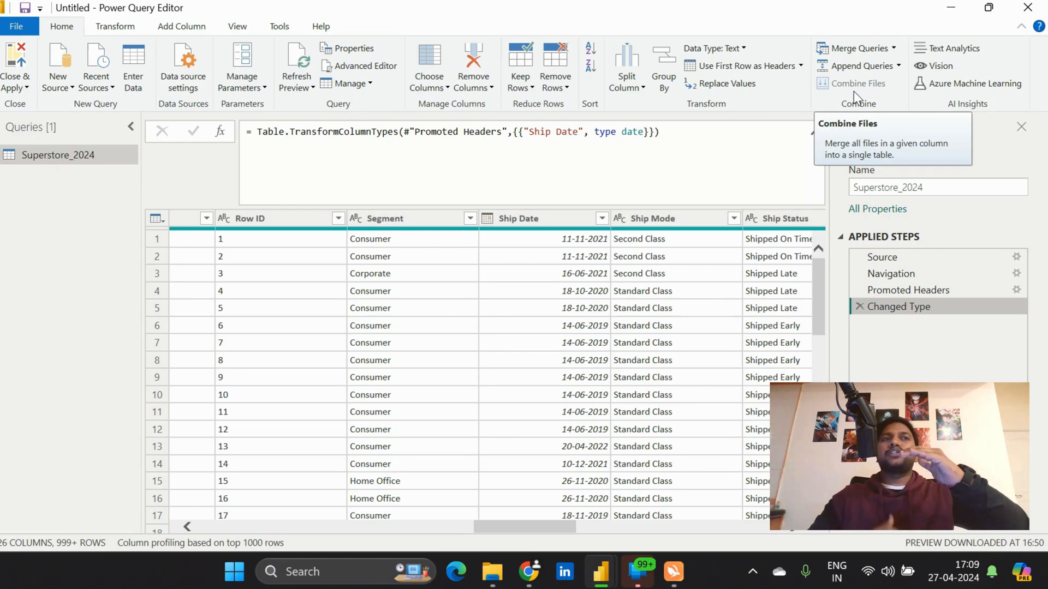
- Examine the Append Queries options for two tables and for three or more tables, leaving the query as it is
click(899, 67)
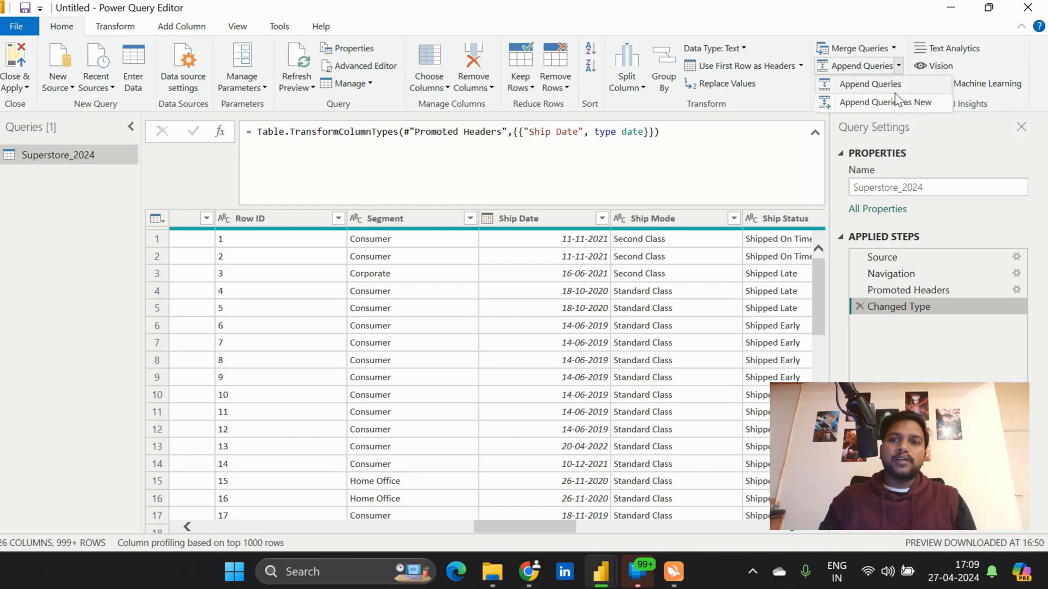
click(876, 84)
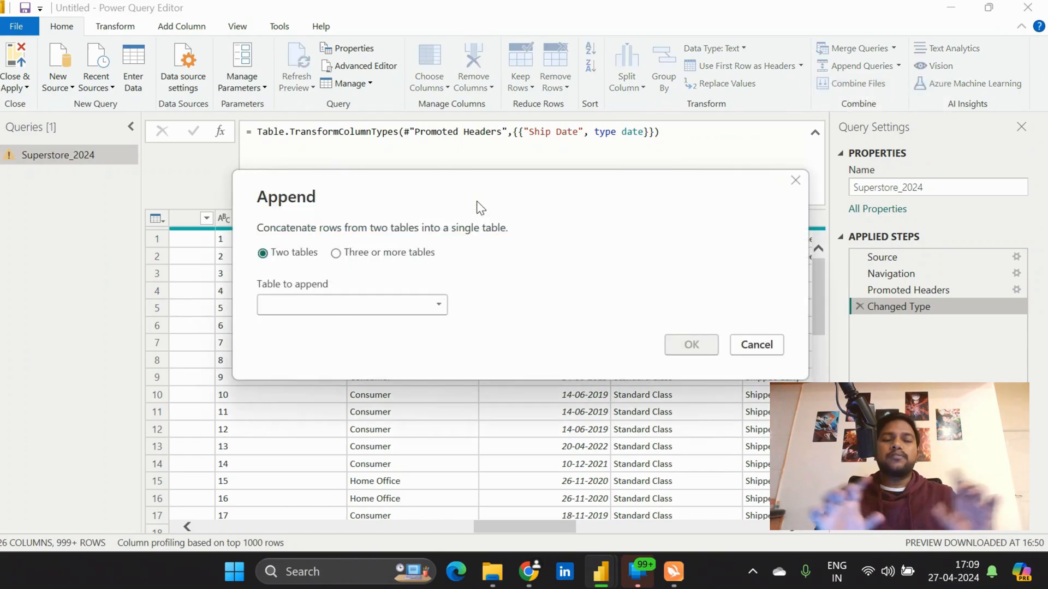
click(274, 253)
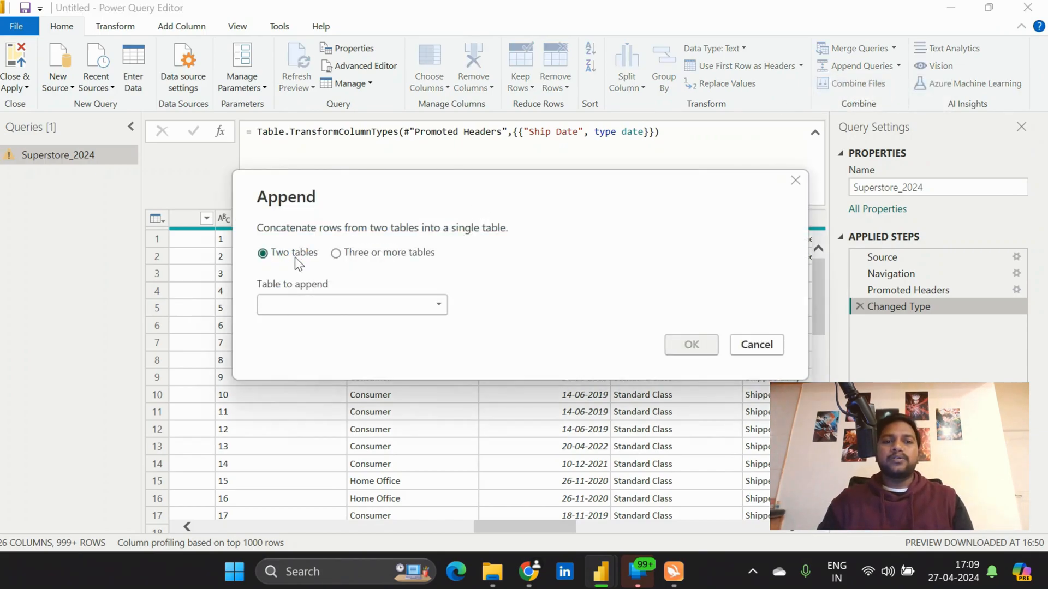
click(343, 254)
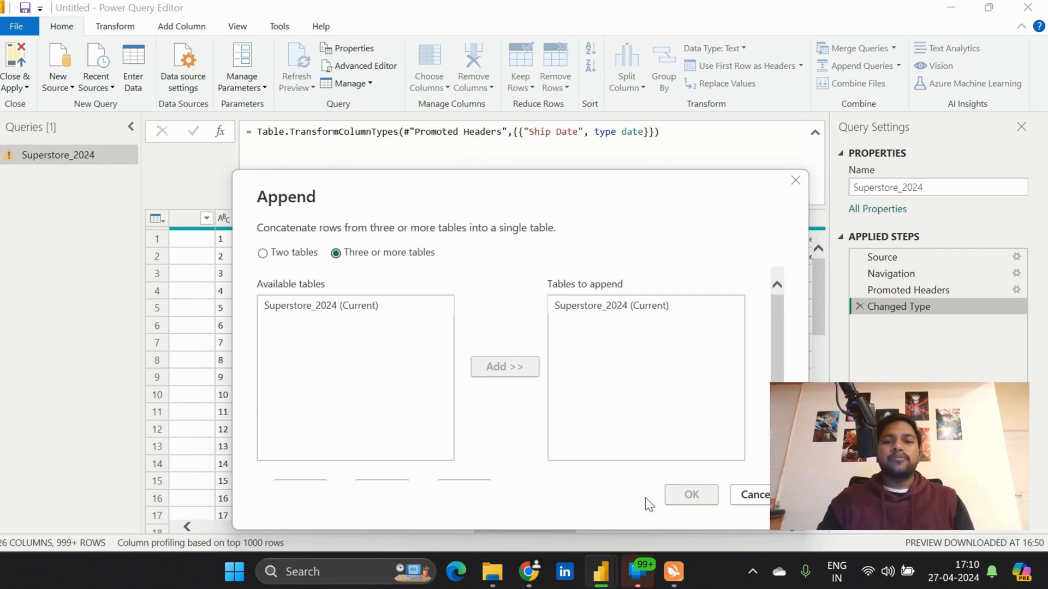
click(763, 500)
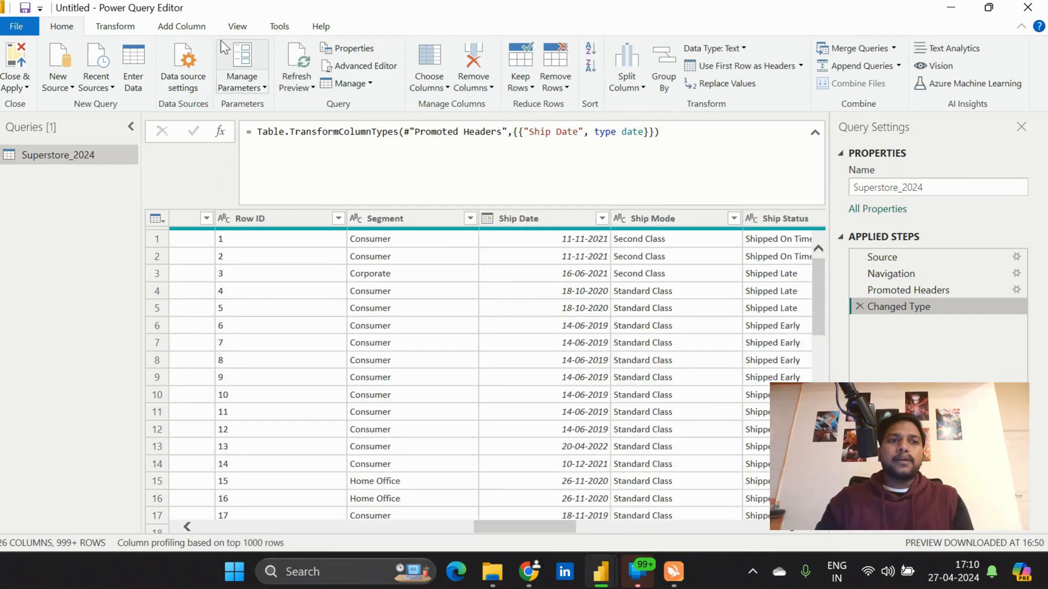
- Look through the column transformation, column creation and data preview commands, and inspect the Superstore_2024 query's M code in the Advanced Editor
click(127, 28)
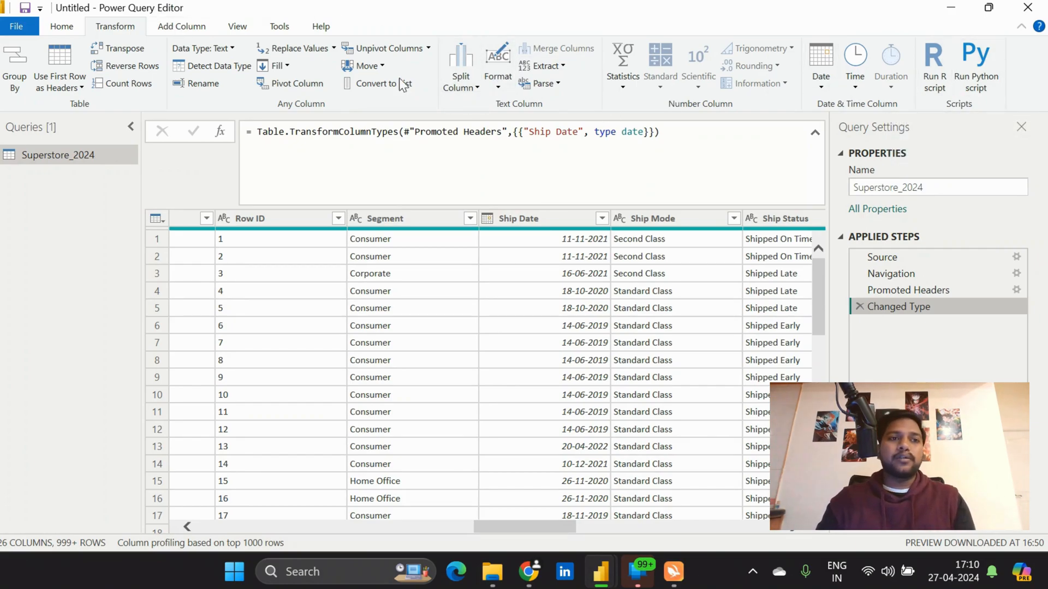
click(201, 28)
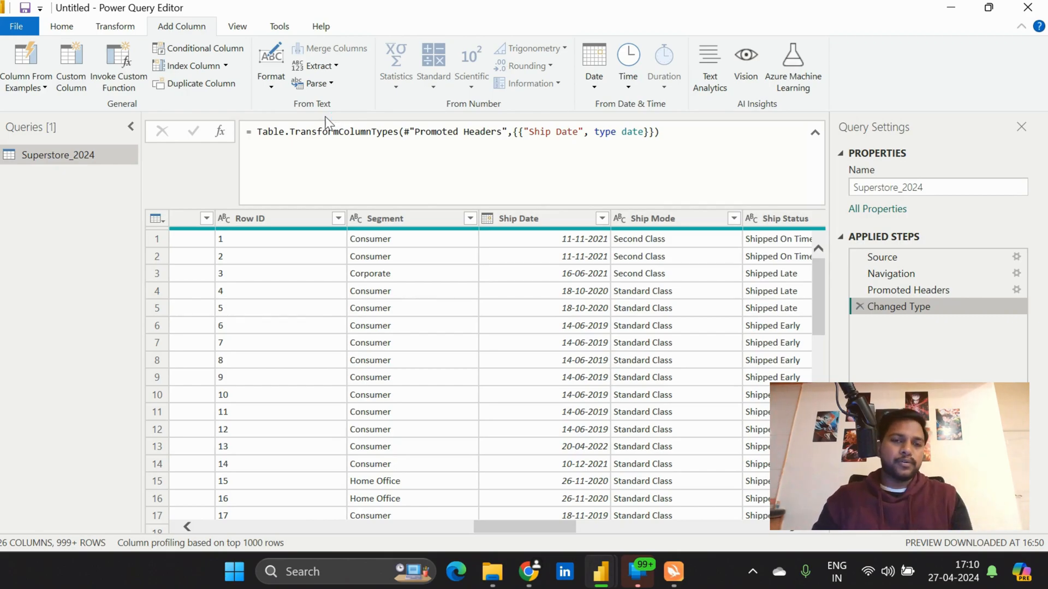
click(236, 26)
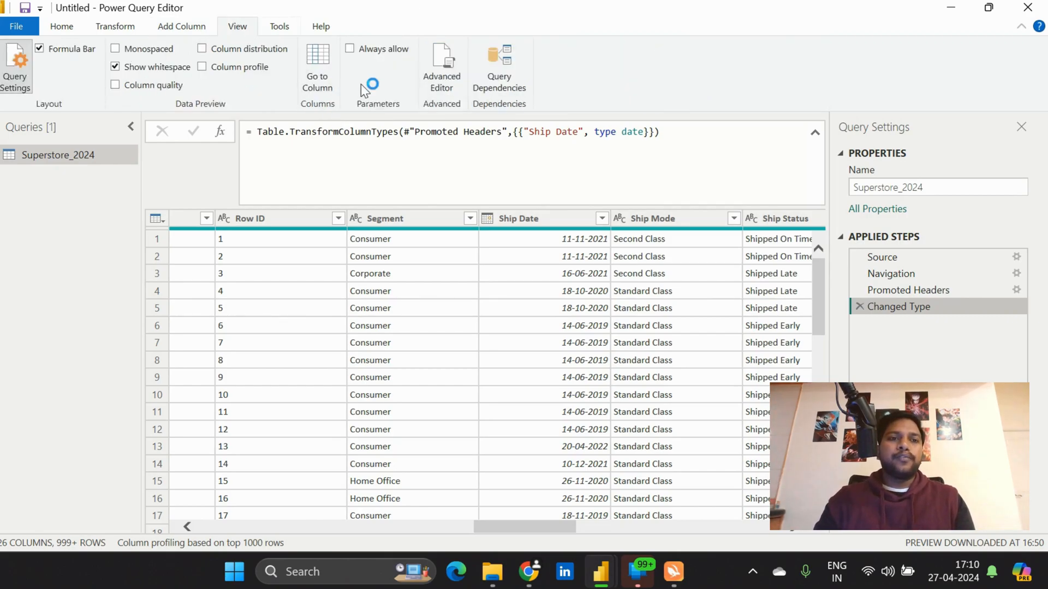
click(442, 76)
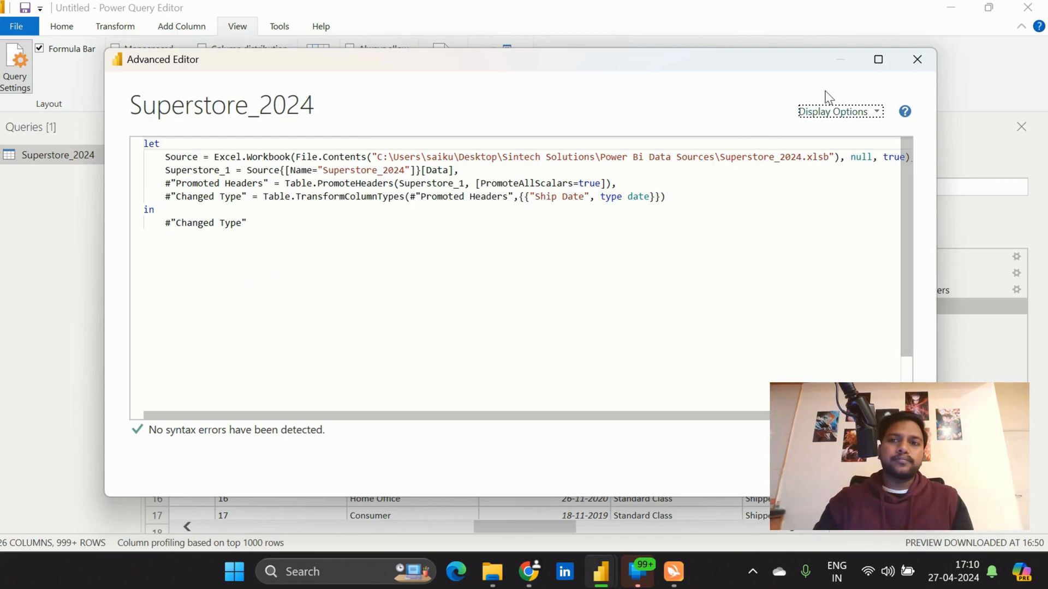
click(919, 58)
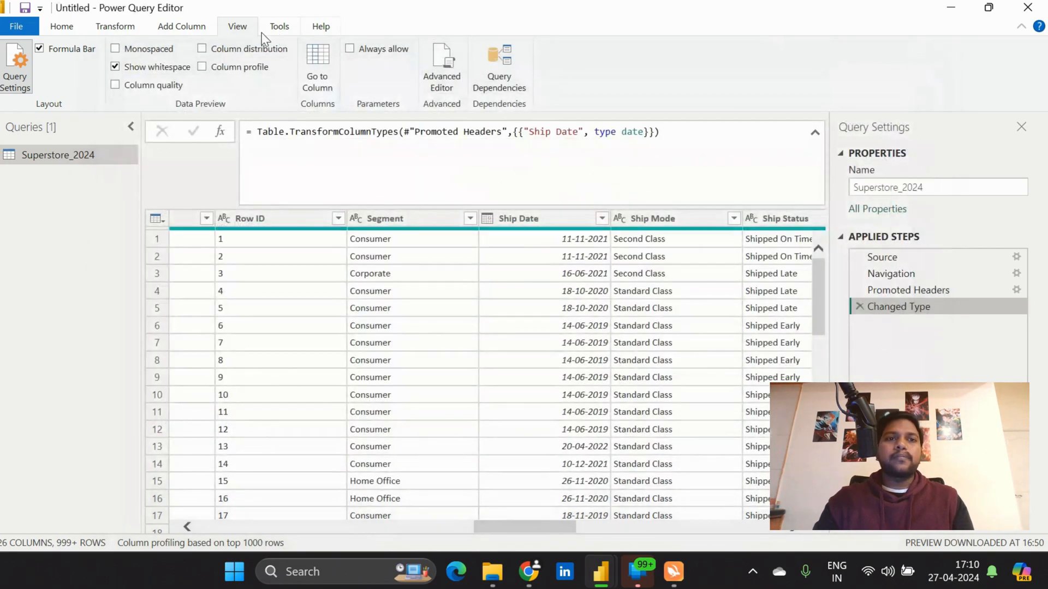
- Review the query diagnostics tools and the help and community resources, and return to the main query commands
click(277, 27)
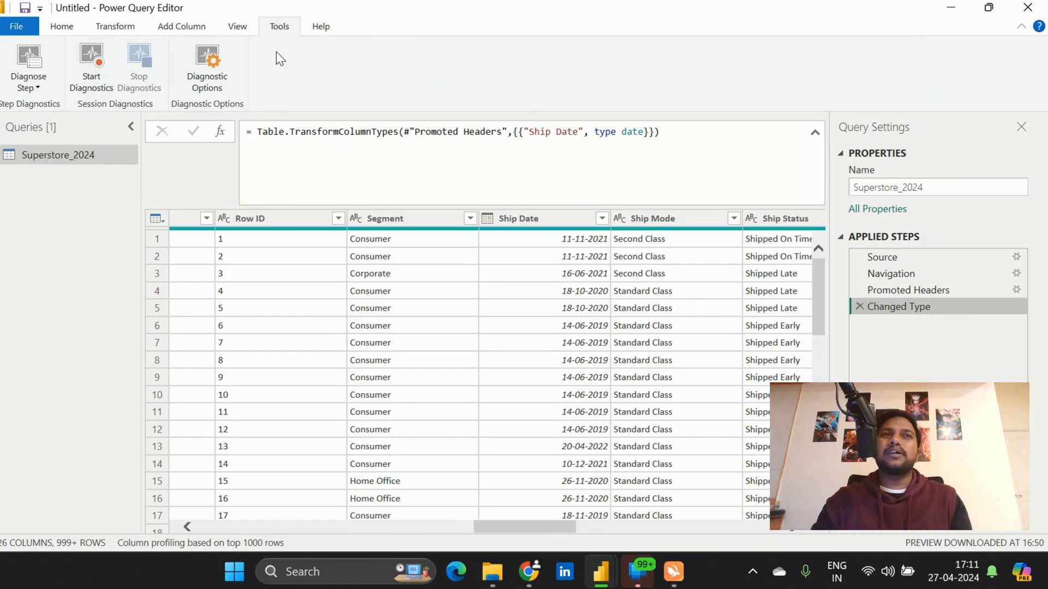
click(321, 26)
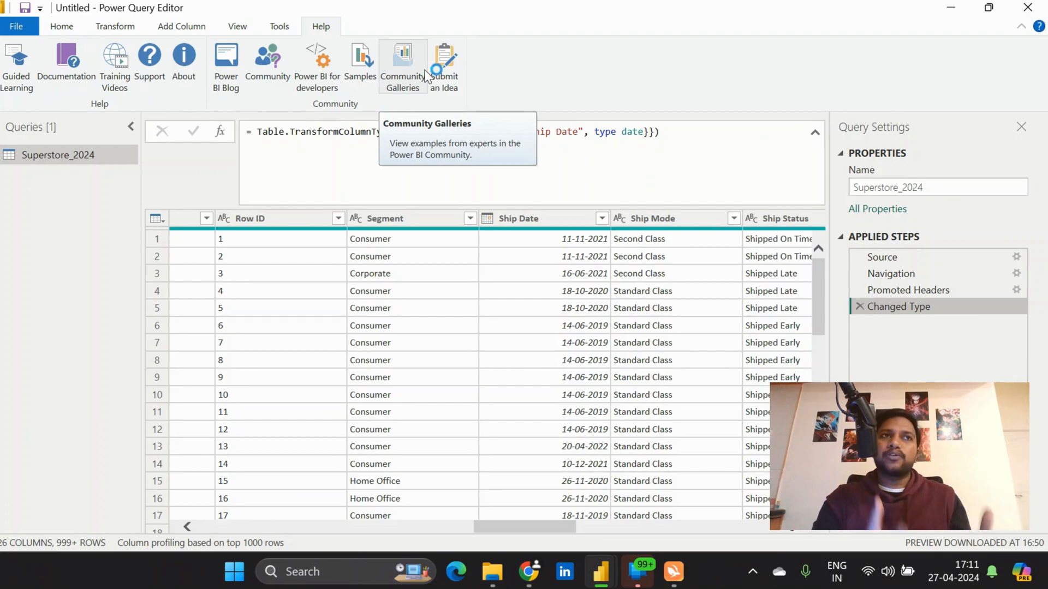
click(62, 26)
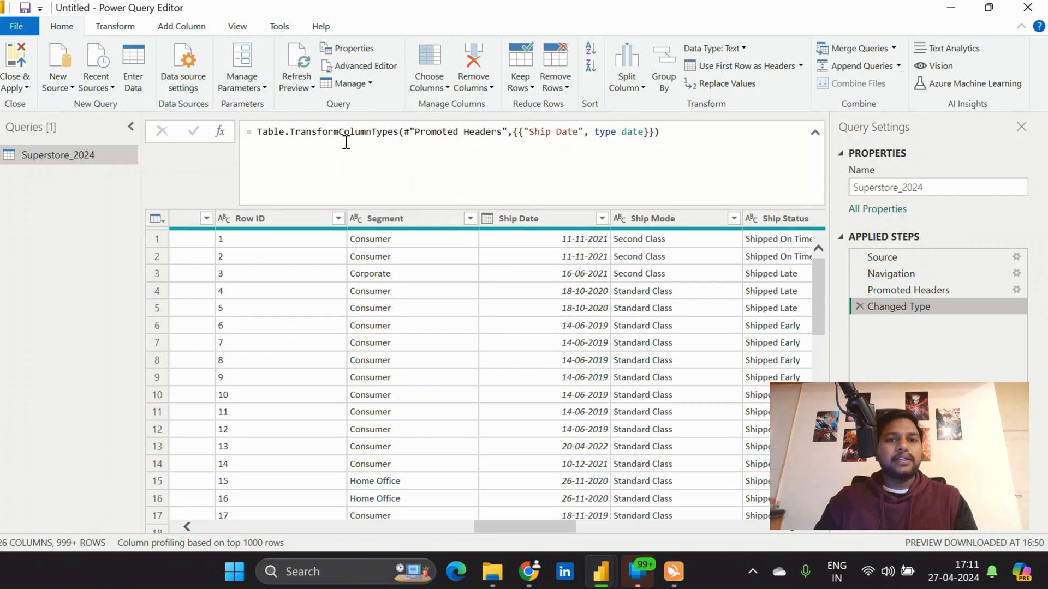
- Close the Power Query Editor with Close & Apply, and check the Transform data options in Power BI Desktop
click(18, 85)
click(24, 120)
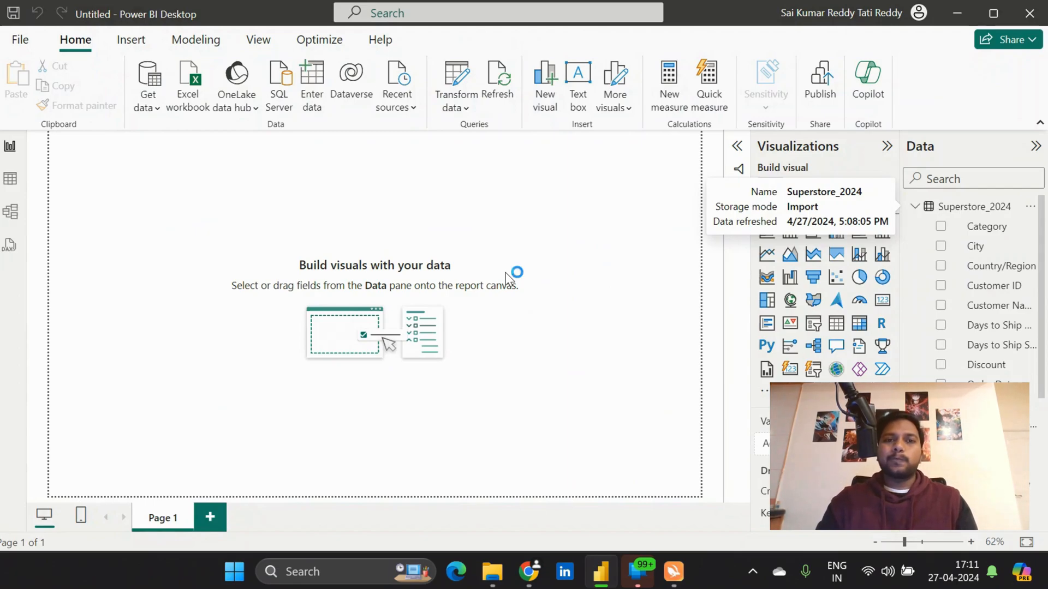
click(460, 112)
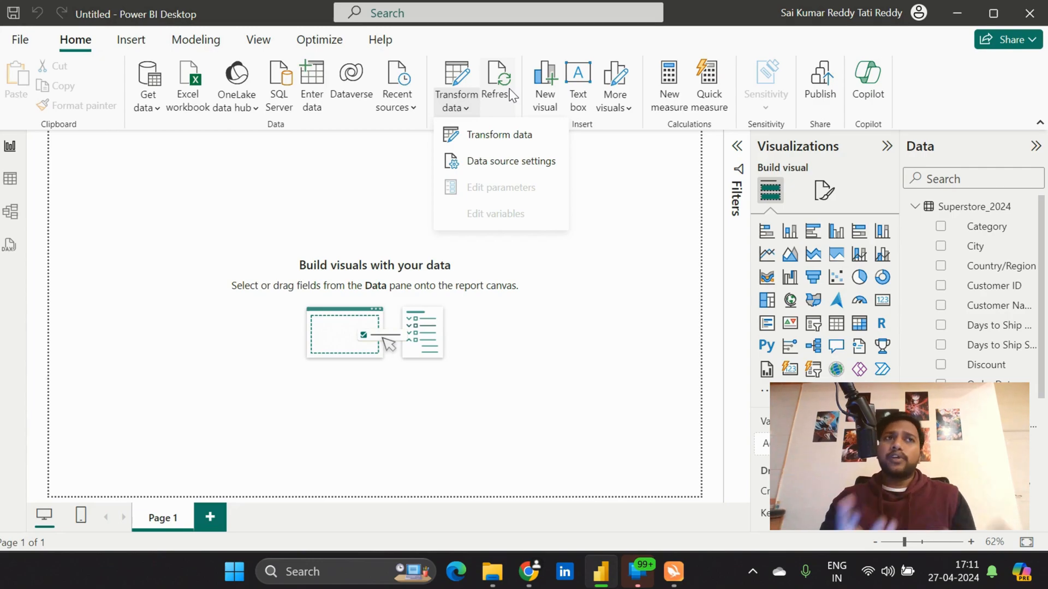
click(621, 216)
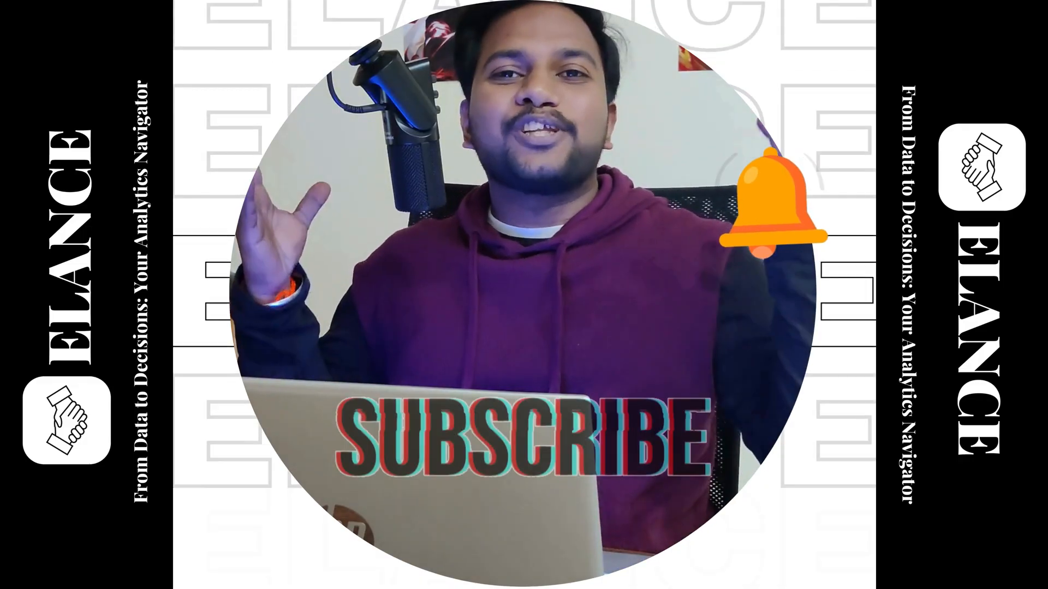